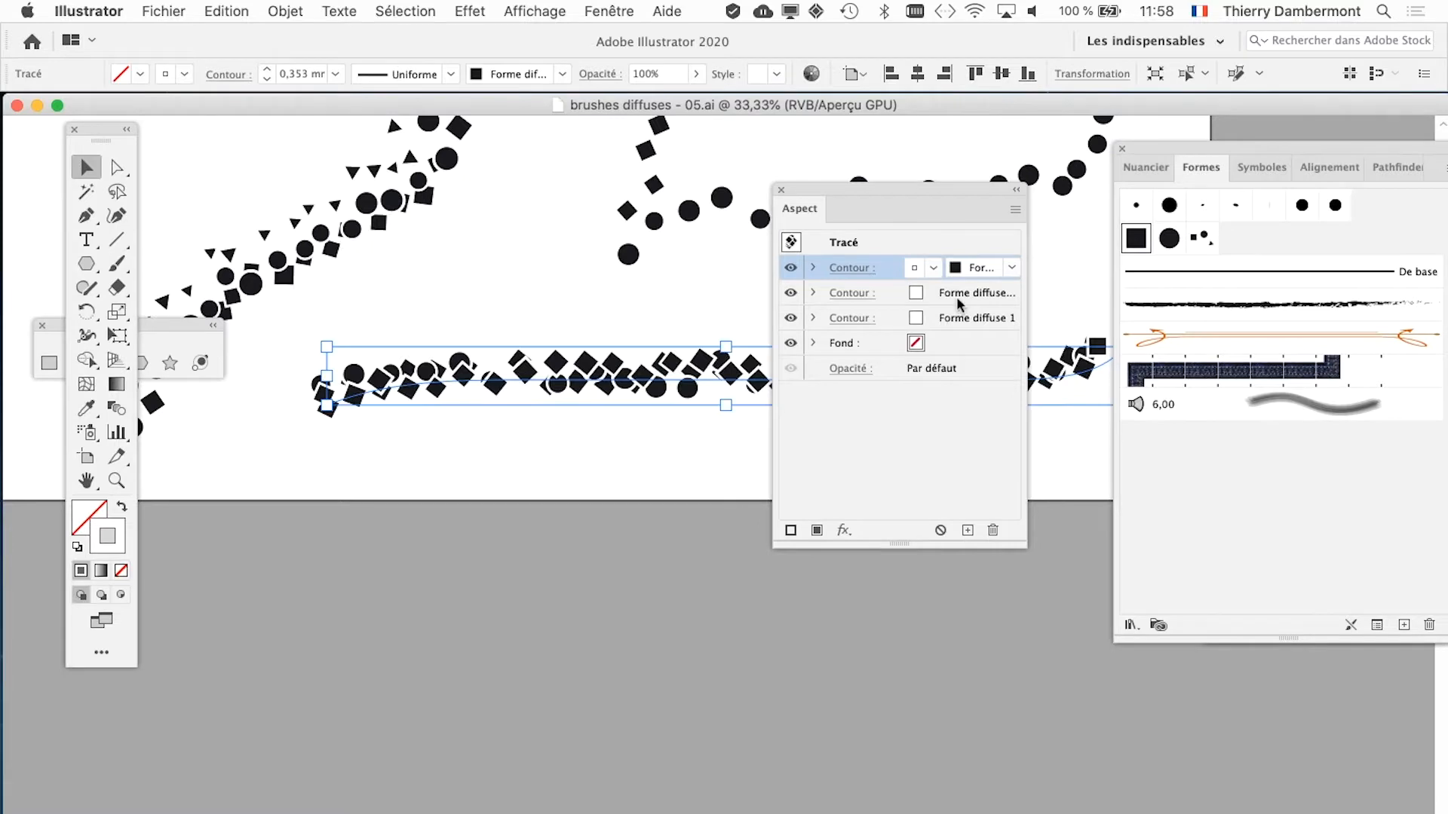
Step: Move the Aspect panel below the selected brush path and show the Styles graphiques panel
{"action": "left_click_drag", "start_coordinate": [834, 188], "coordinate": [255, 456]}
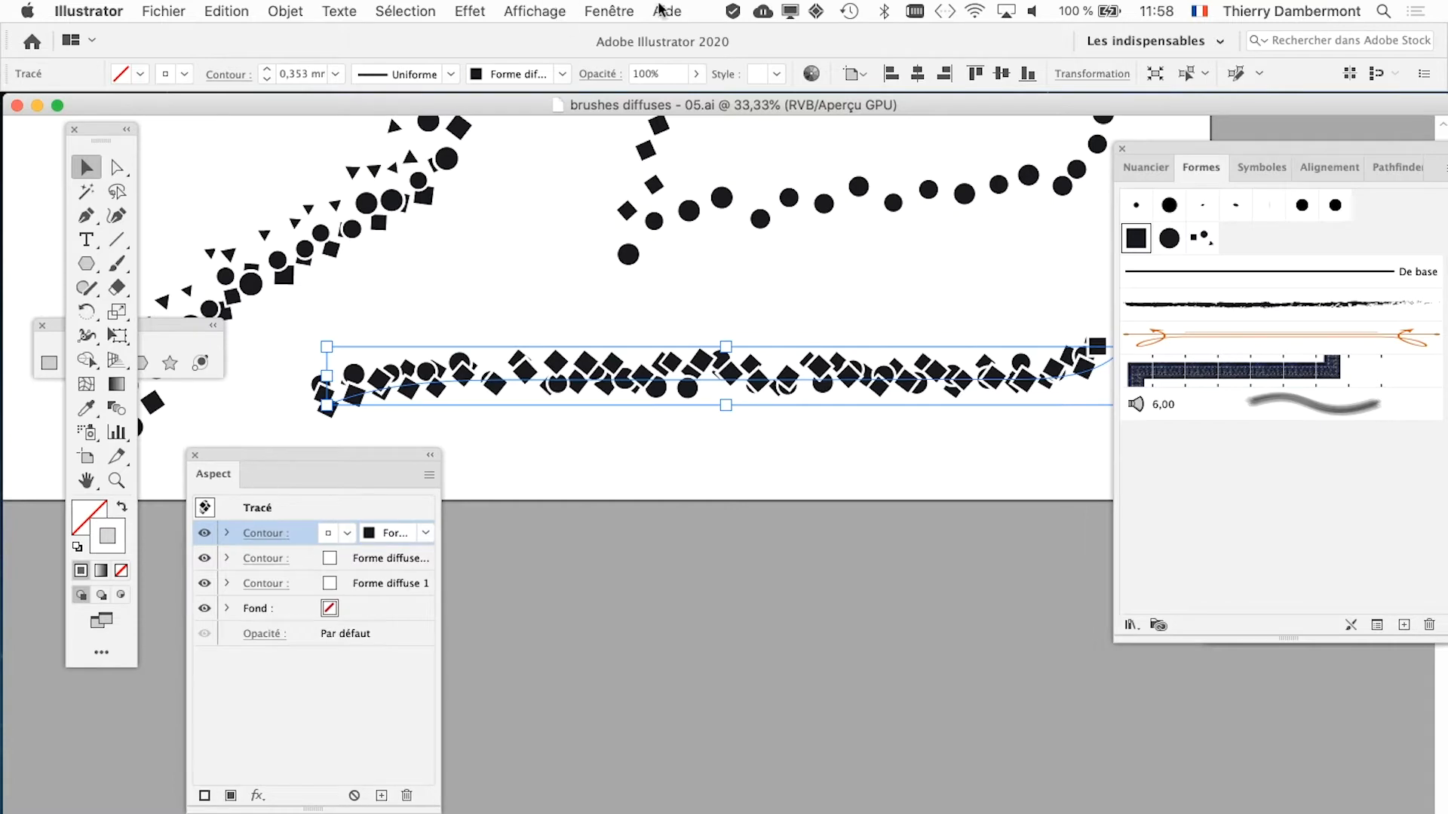
{"action": "left_click", "coordinate": [609, 11]}
{"action": "mouse_move", "coordinate": [653, 8]}
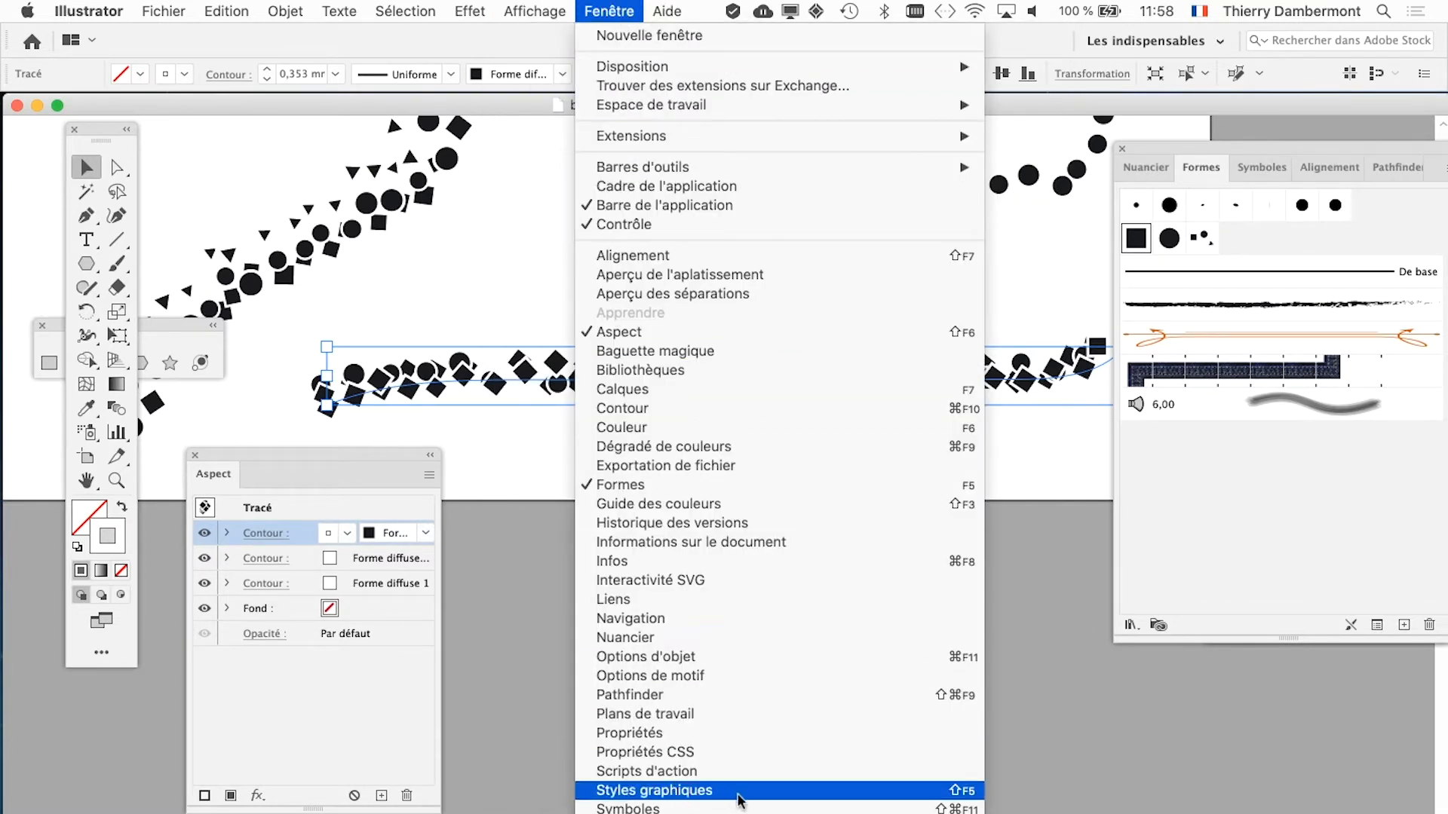
{"action": "left_click", "coordinate": [737, 792]}
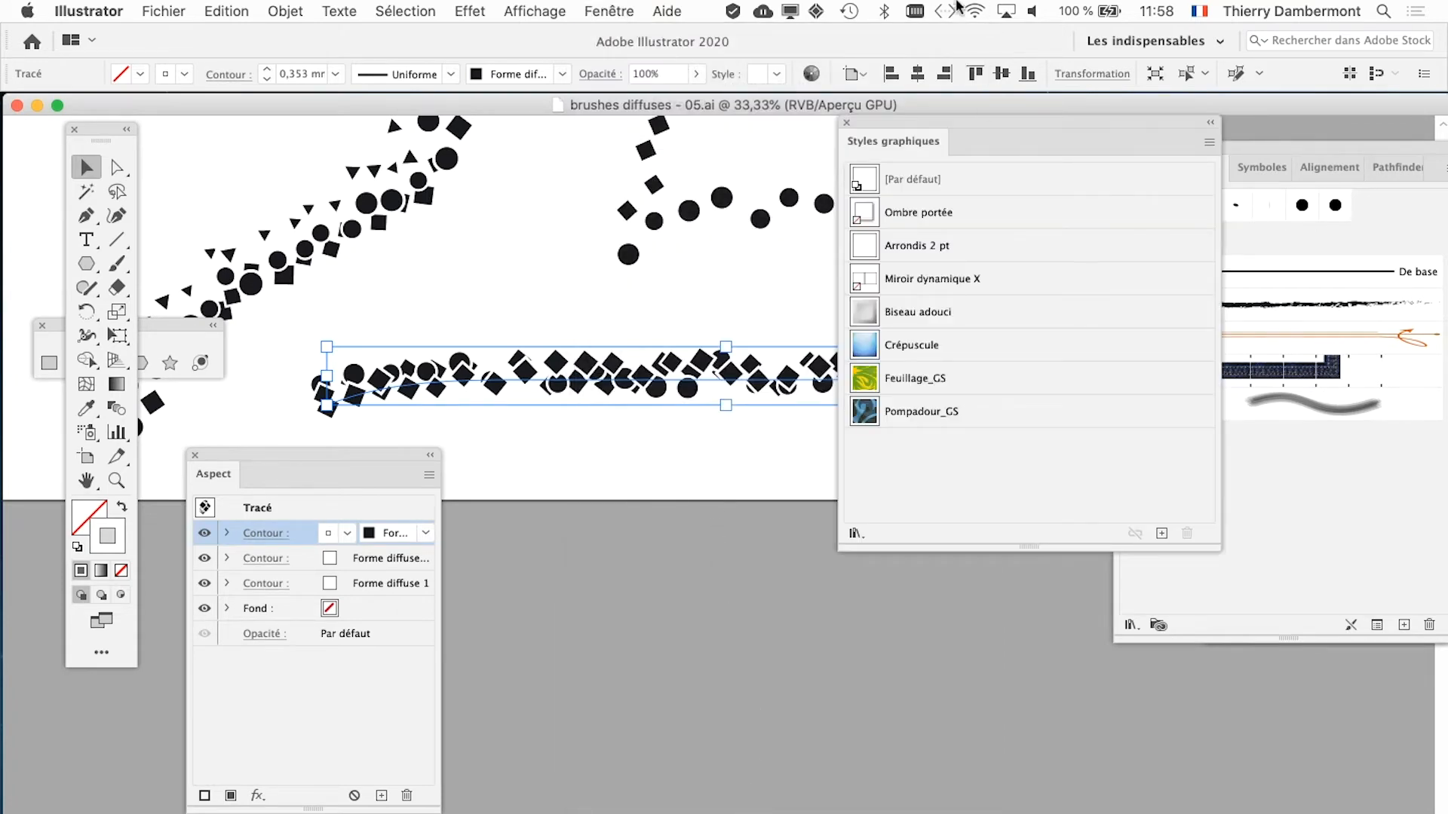
Step: Fit the Styles graphiques panel beside the Aspect panel and display its styles as thumbnails (Affichage par vignettes)
{"action": "left_click_drag", "start_coordinate": [1214, 547], "coordinate": [1059, 428]}
{"action": "left_click_drag", "start_coordinate": [929, 112], "coordinate": [595, 449]}
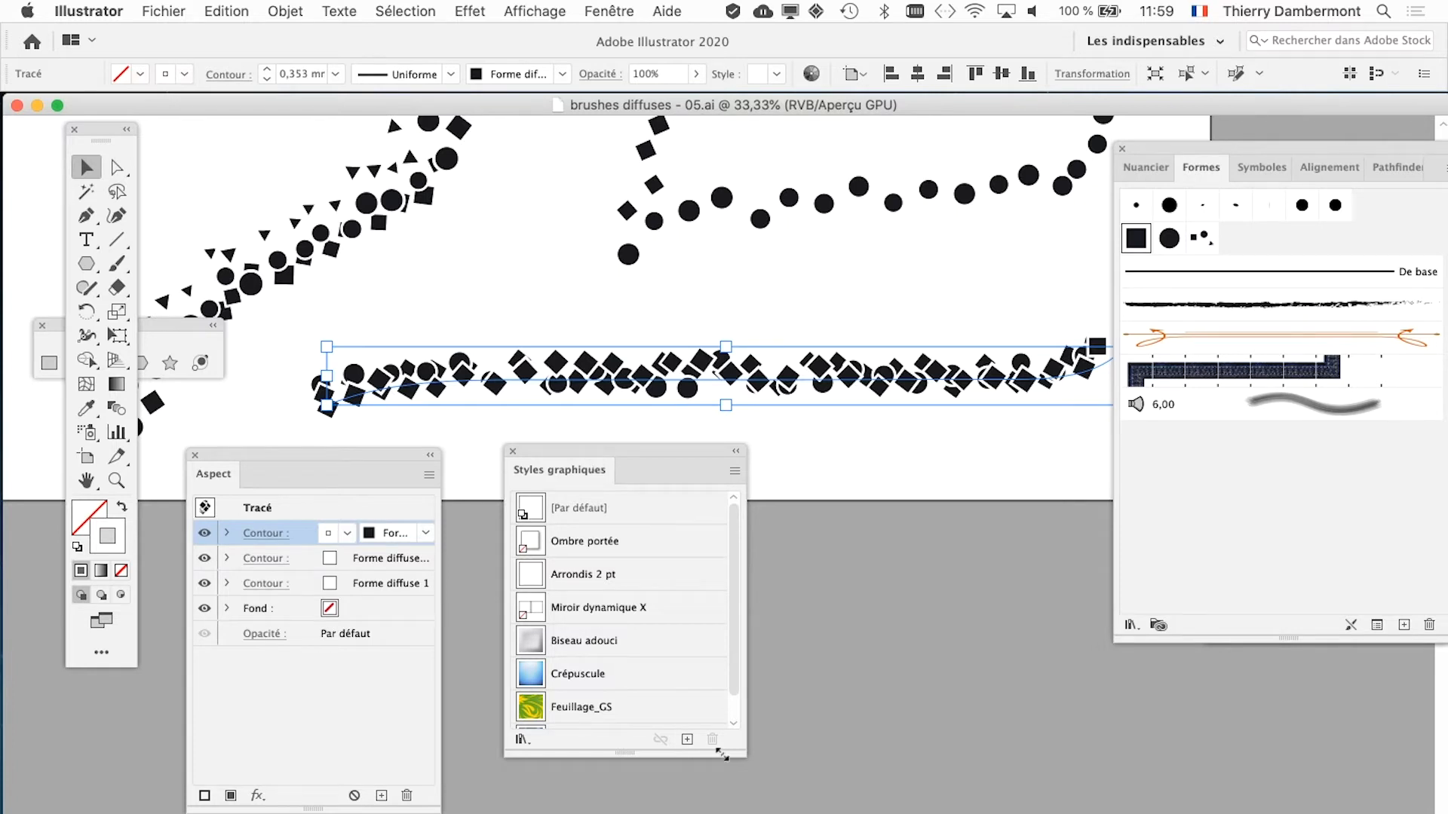
{"action": "left_click_drag", "start_coordinate": [739, 752], "coordinate": [824, 774]}
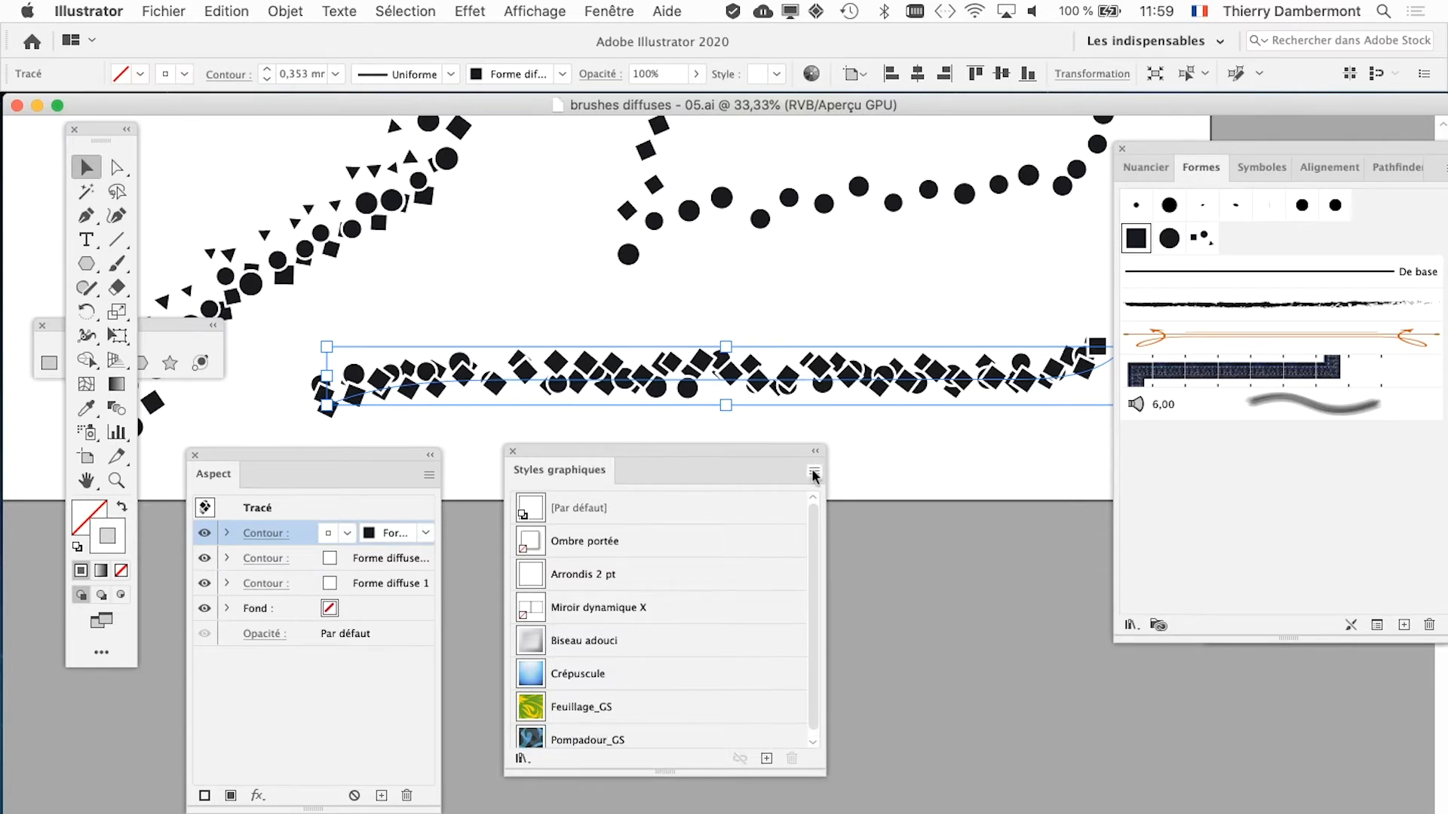
{"action": "left_click", "coordinate": [814, 472]}
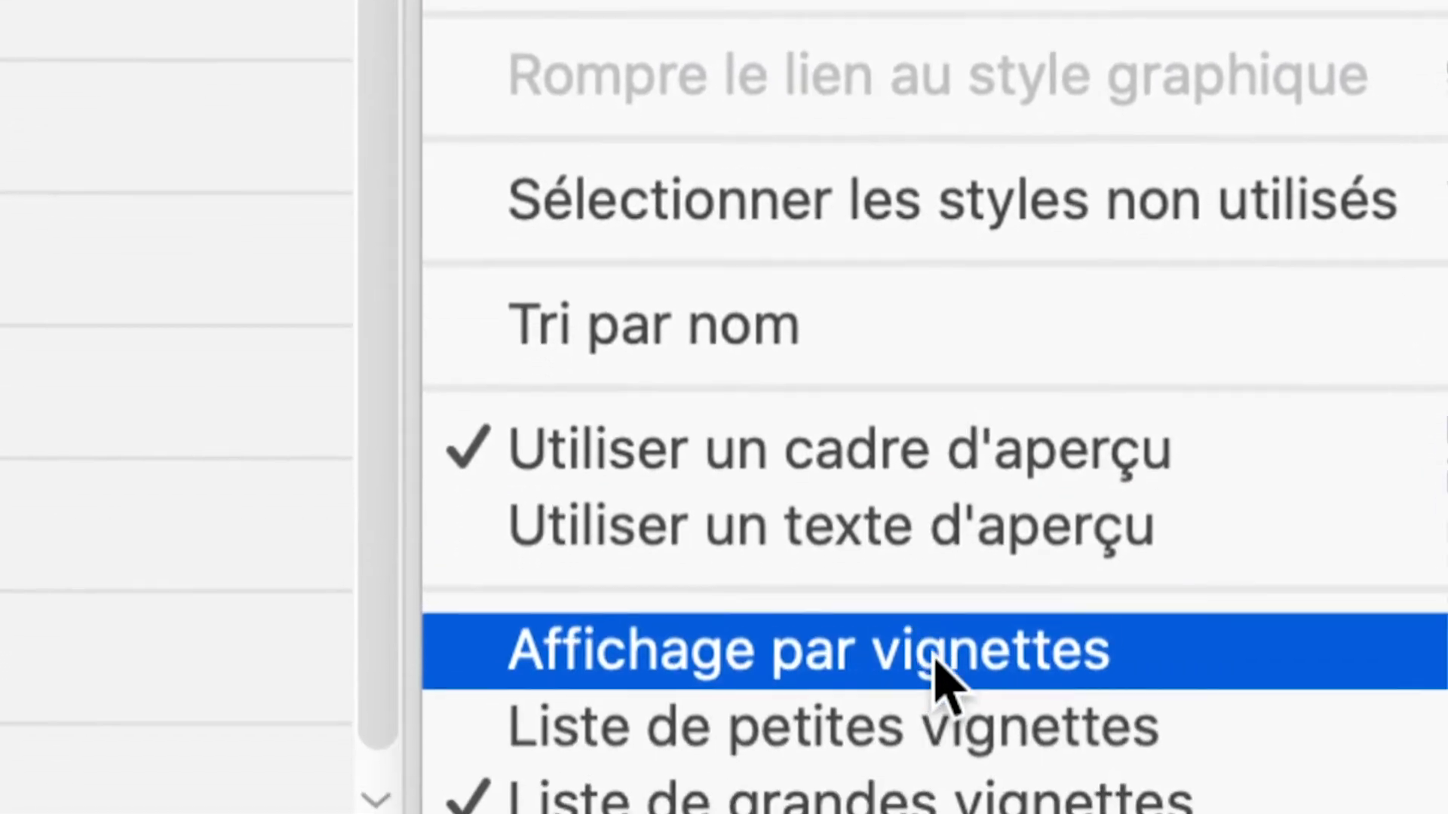
{"action": "left_click", "coordinate": [941, 675]}
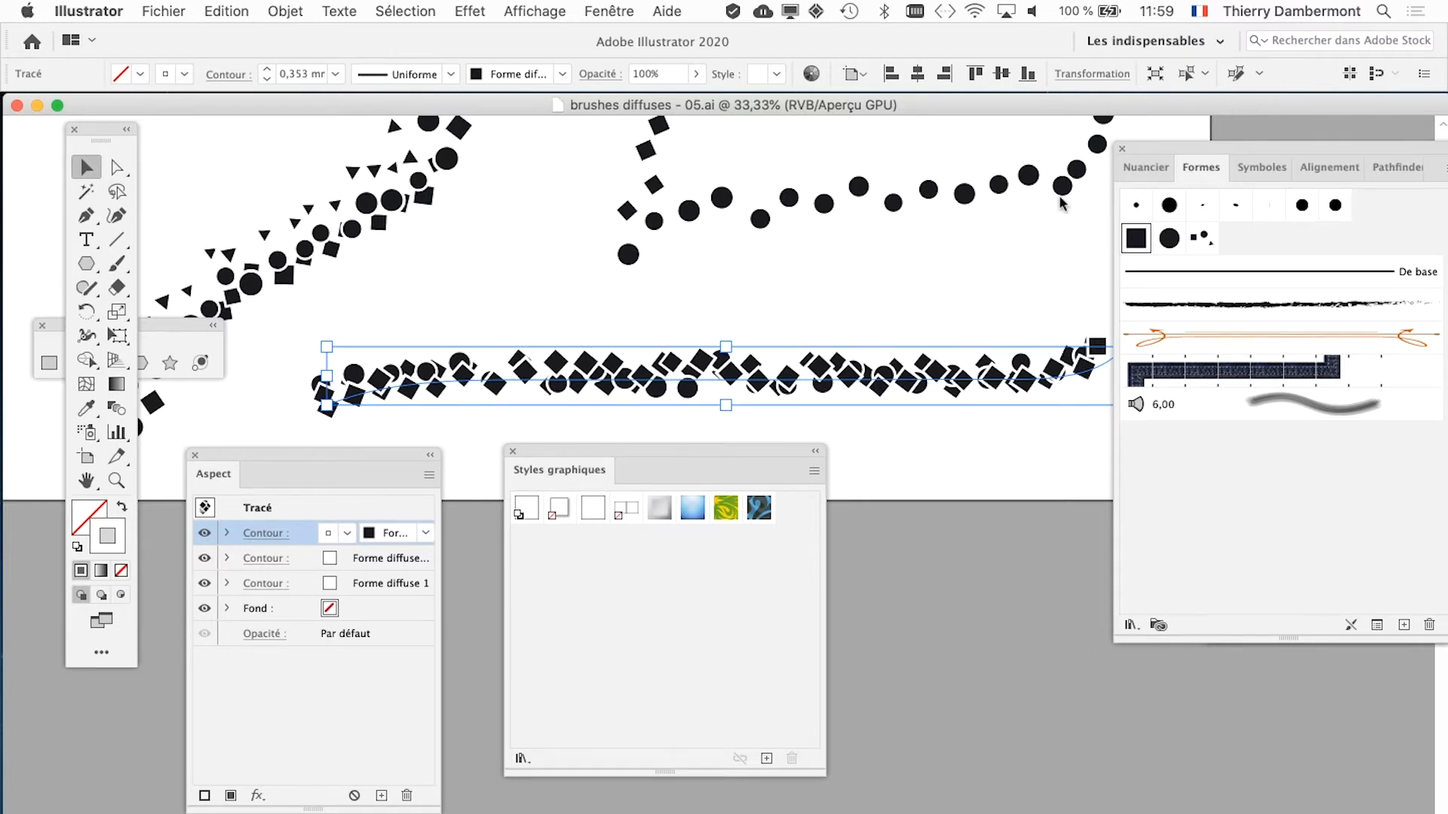
Step: Save the selected path's three-stroke scatter brush appearance as a new graphic style and shrink the styles panel
{"action": "mouse_move", "coordinate": [1173, 145]}
{"action": "left_mouse_down"}
{"action": "mouse_move", "coordinate": [884, 146]}
{"action": "mouse_move", "coordinate": [1155, 142]}
{"action": "left_mouse_up"}
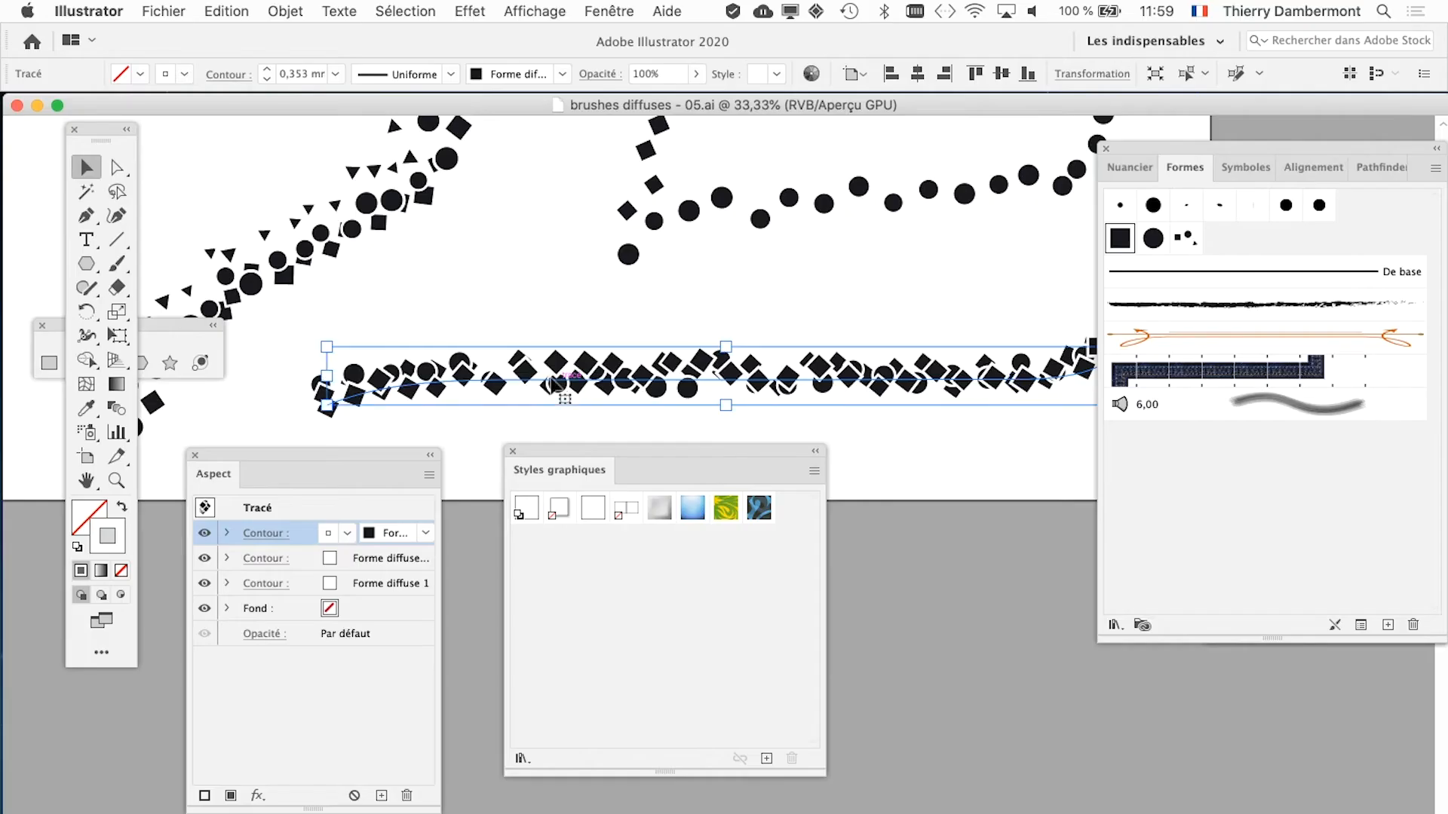
{"action": "left_click", "coordinate": [766, 758]}
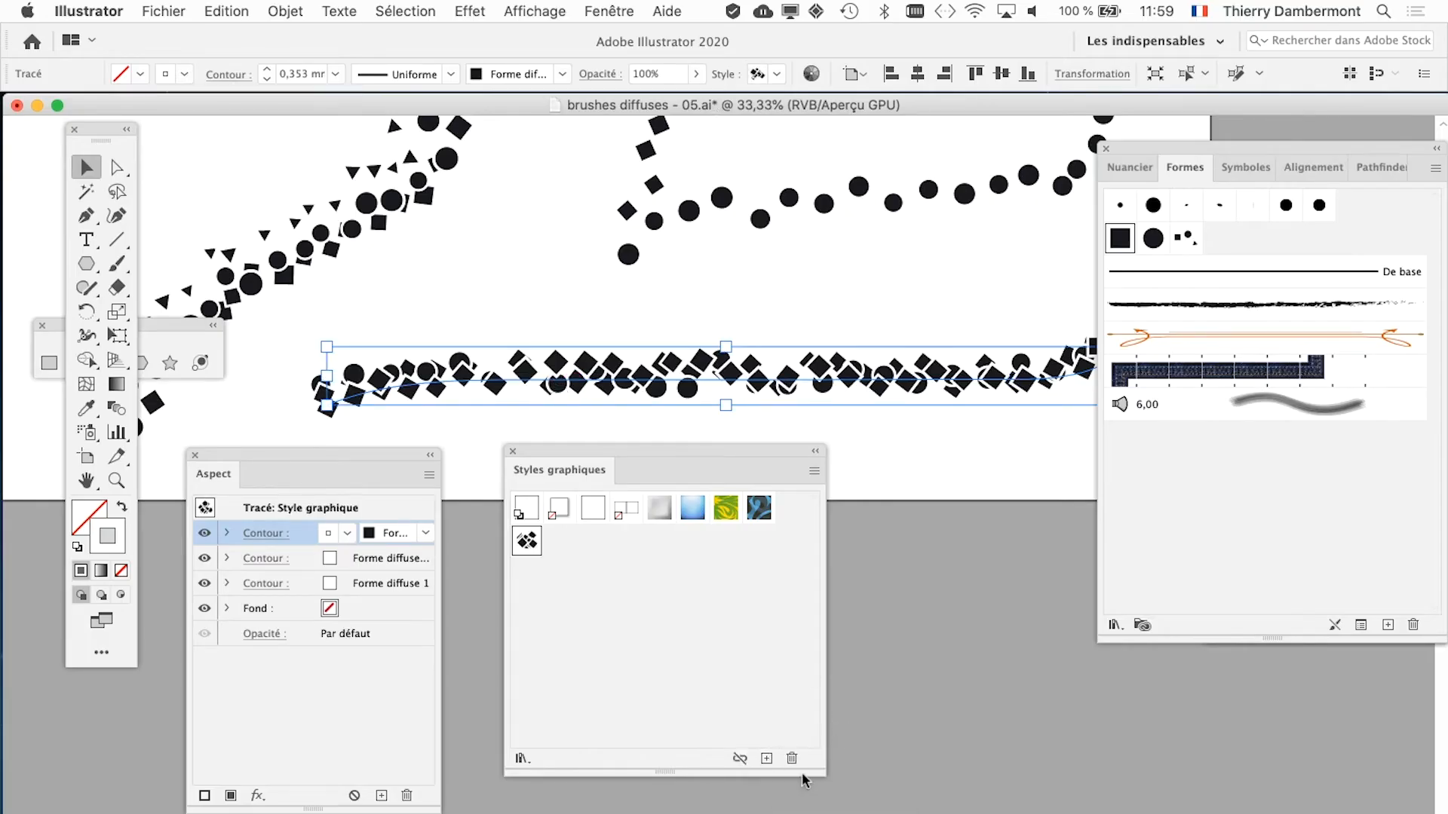
{"action": "left_click_drag", "start_coordinate": [818, 775], "coordinate": [770, 623]}
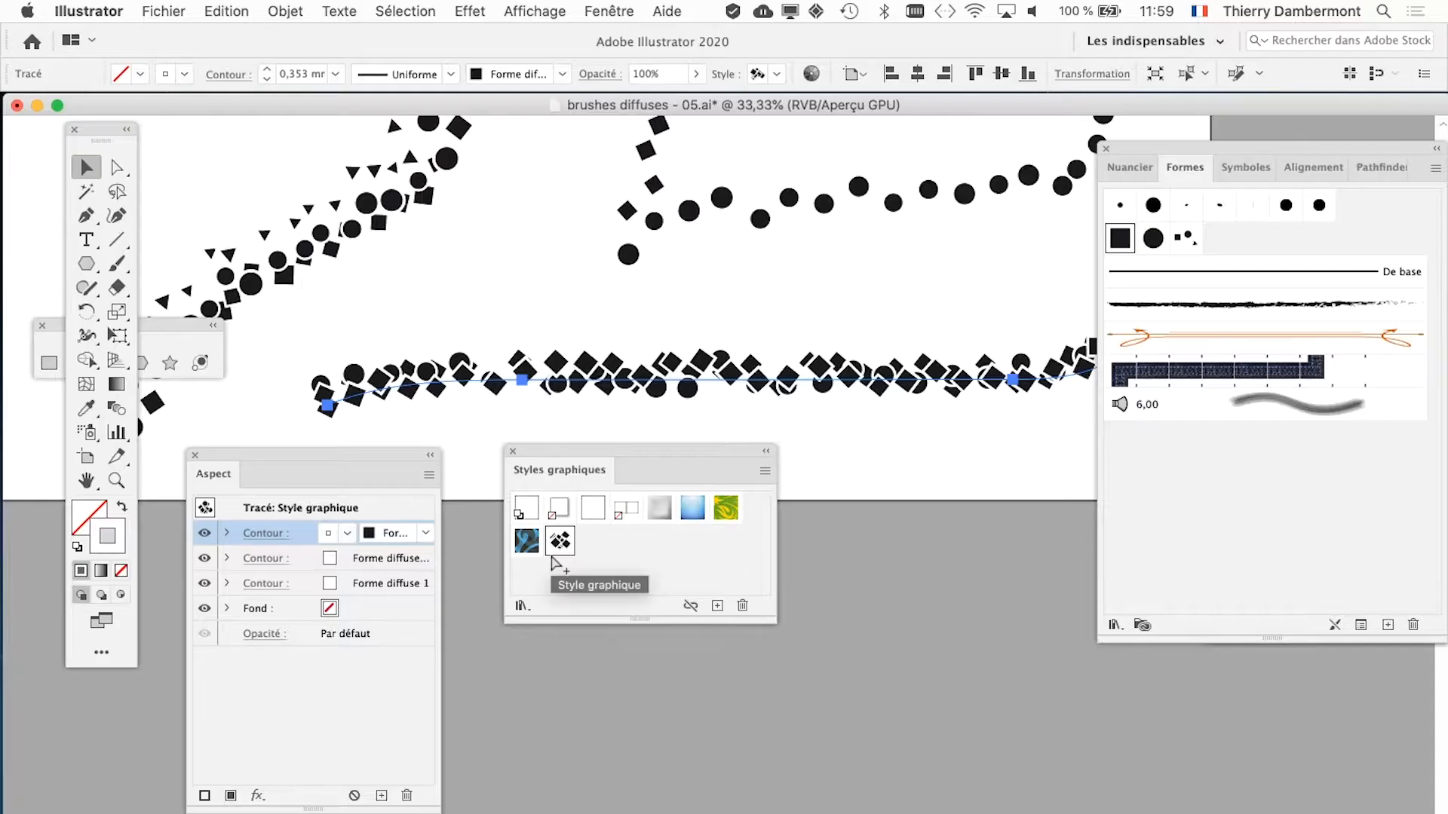
{"action": "left_click", "coordinate": [558, 549]}
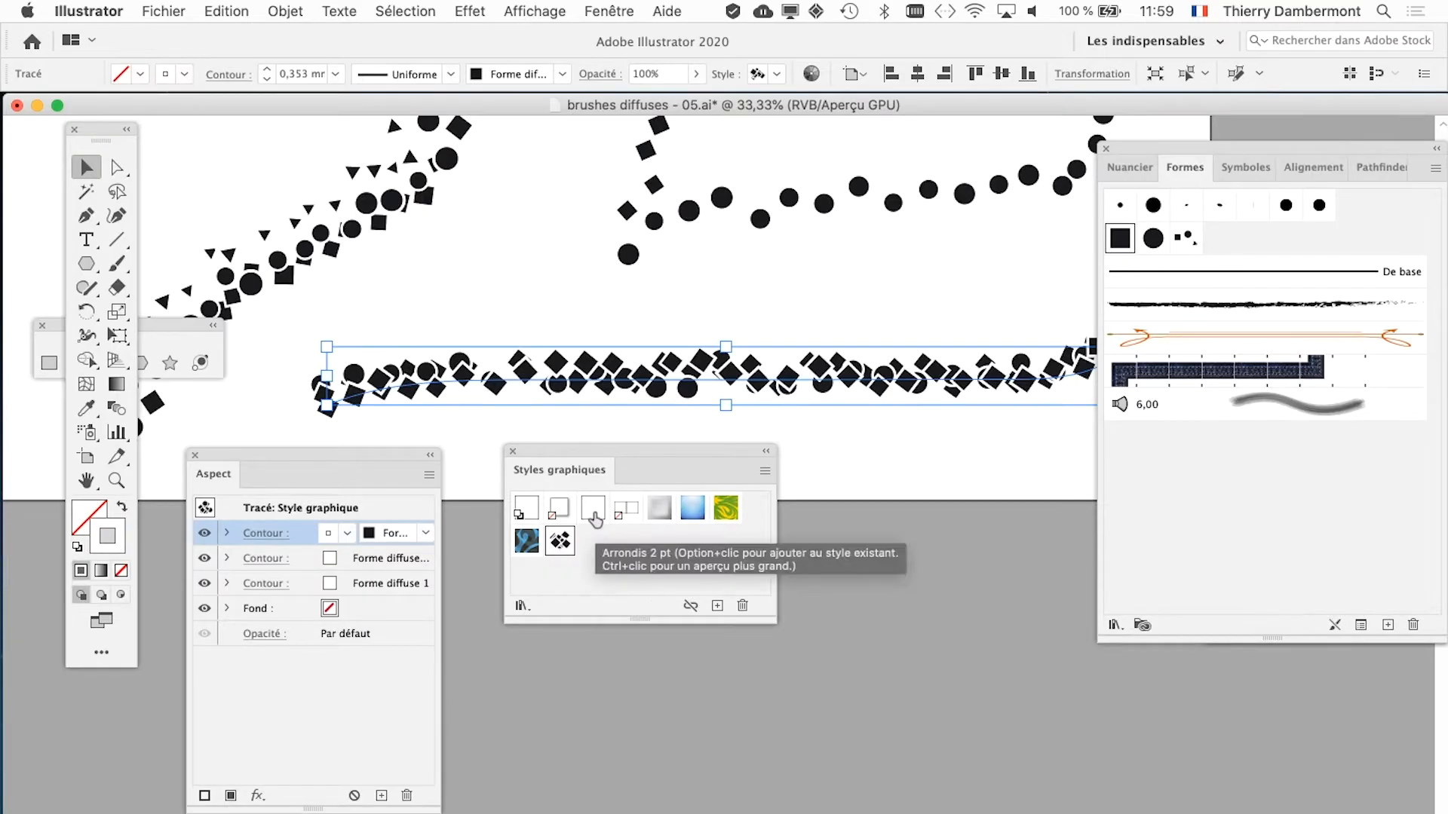
Step: Sketch a five-pointed star with the Star tool in the empty upper-left area of the artboard
{"action": "left_click_drag", "start_coordinate": [582, 452], "coordinate": [965, 505]}
{"action": "key", "text": "super+minus"}
{"action": "key", "text": "super+minus"}
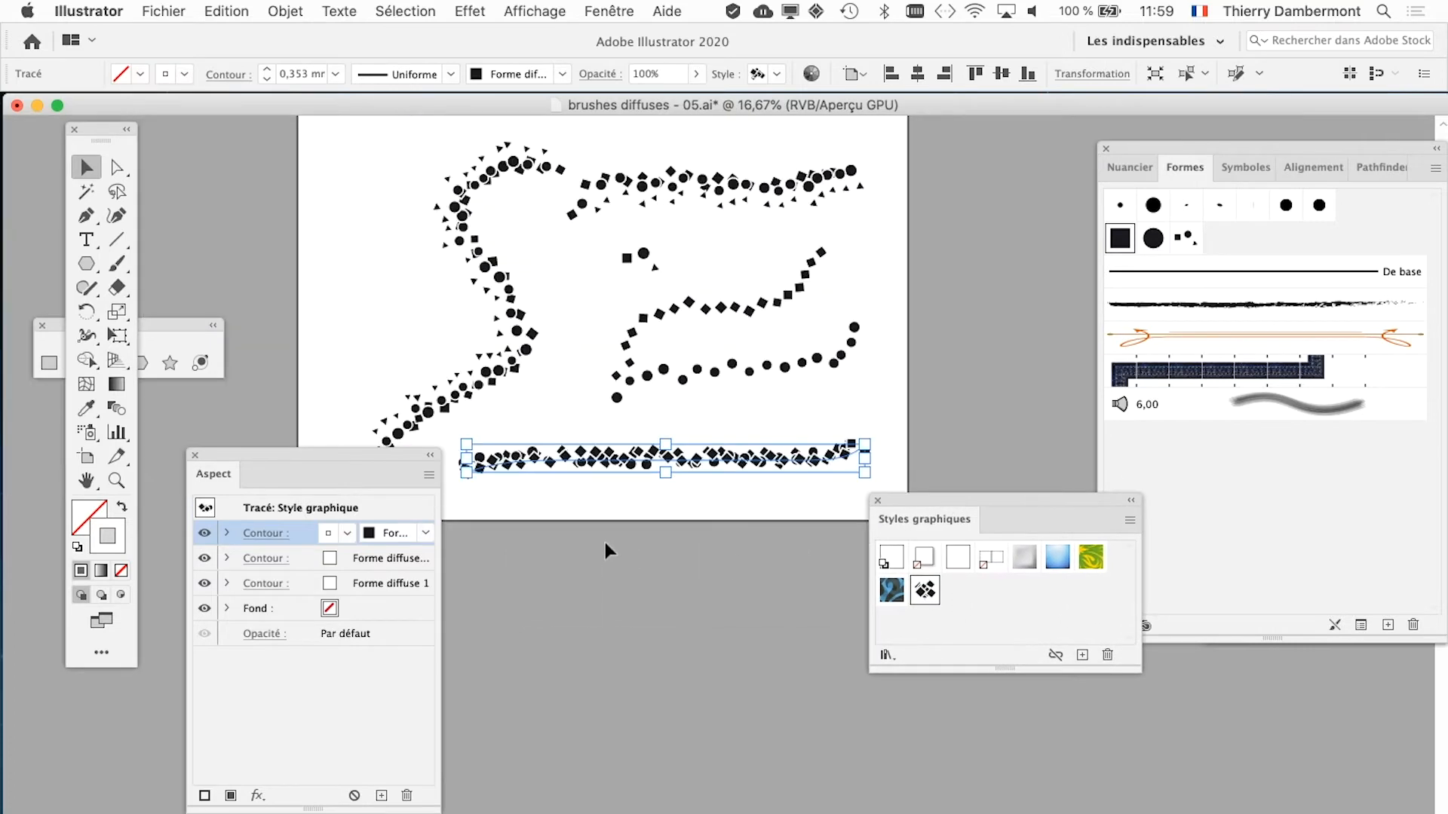
{"action": "left_click_drag", "start_coordinate": [575, 297], "coordinate": [715, 438]}
{"action": "scroll", "coordinate": [513, 412], "scroll_direction": "up", "scroll_amount": 1}
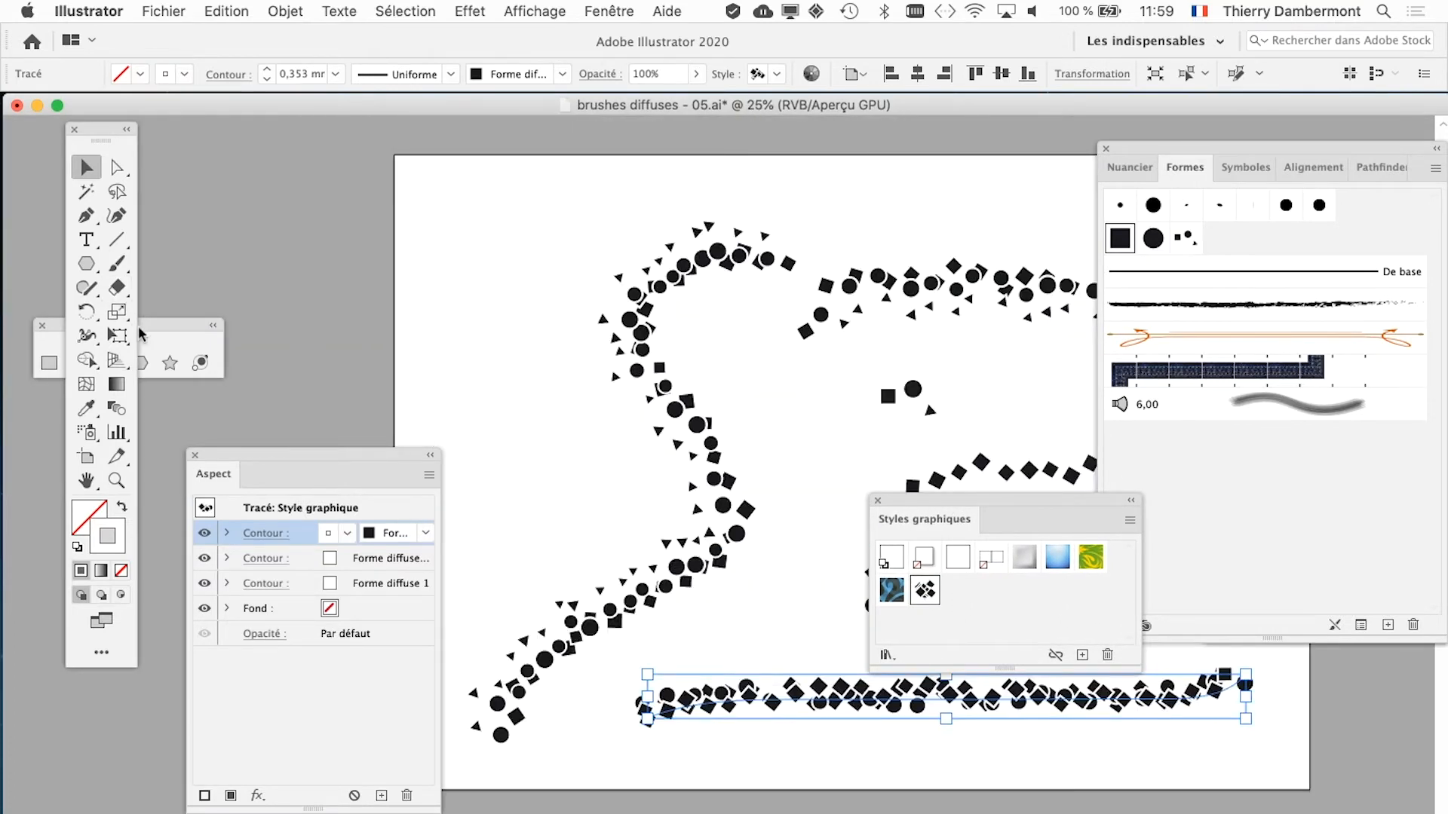
{"action": "left_click_drag", "start_coordinate": [168, 323], "coordinate": [408, 187]}
{"action": "left_click", "coordinate": [408, 231]}
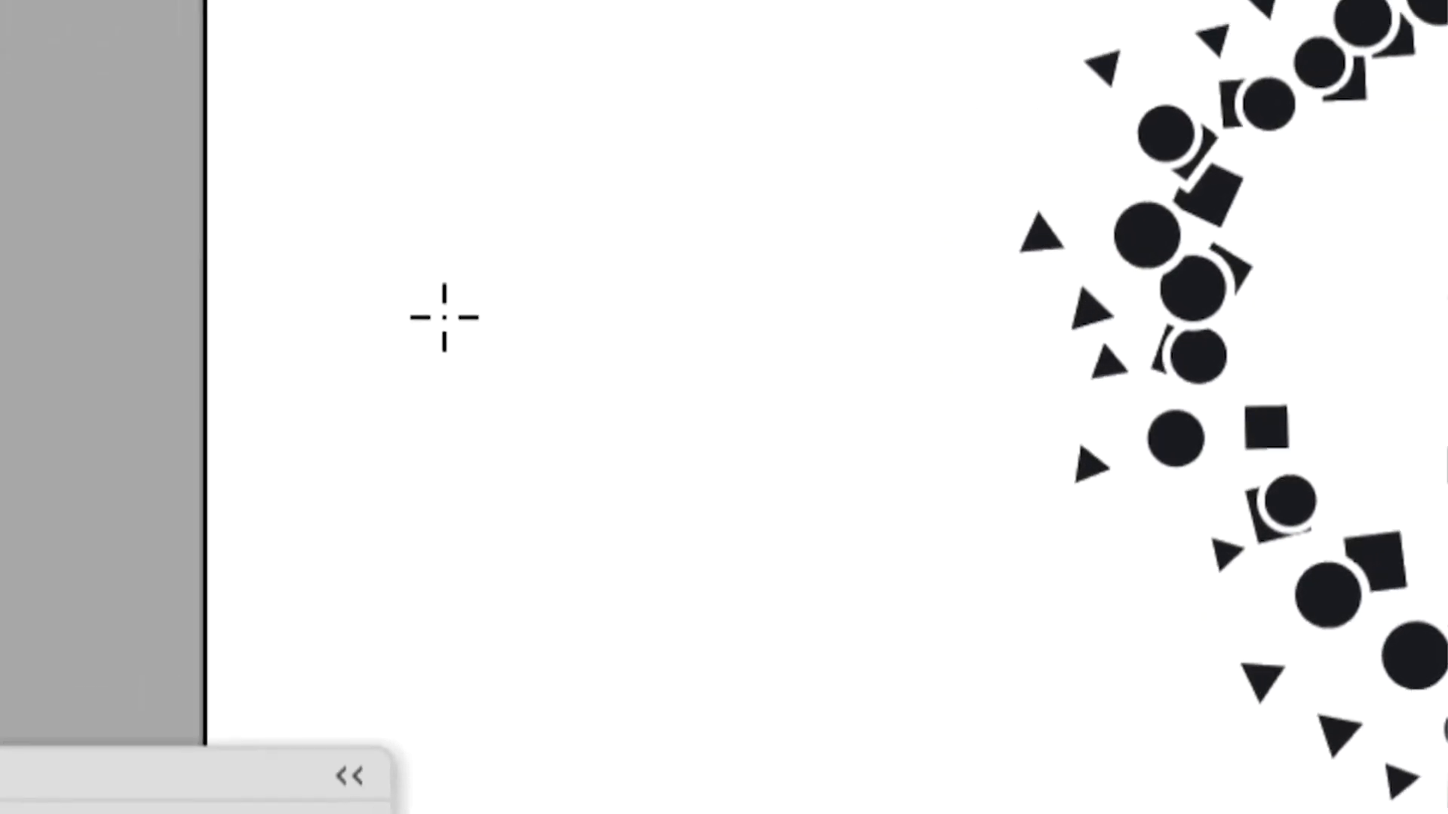
{"action": "left_click_drag", "start_coordinate": [444, 318], "coordinate": [684, 378]}
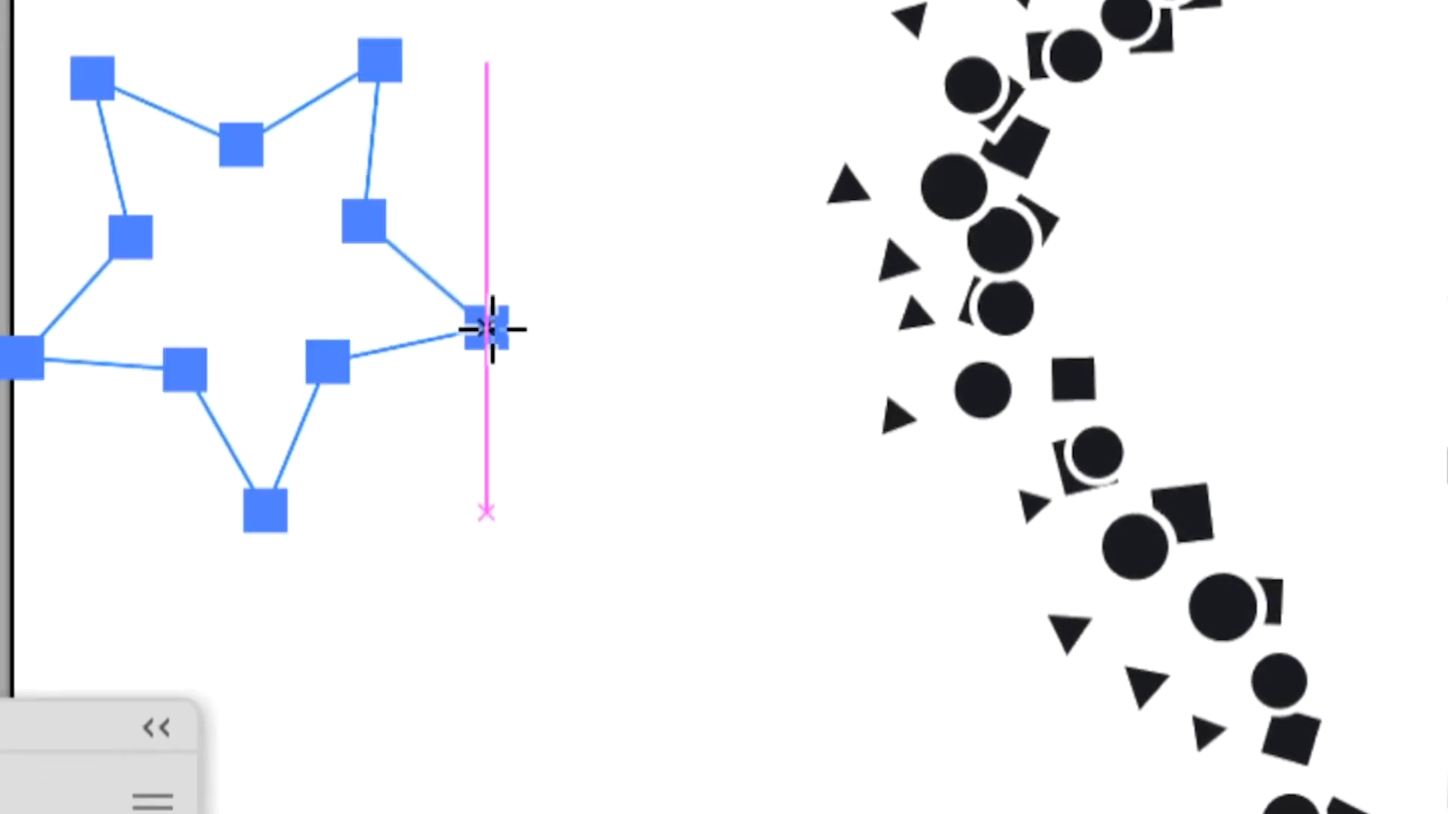
{"action": "left_click_drag", "start_coordinate": [492, 328], "coordinate": [490, 332]}
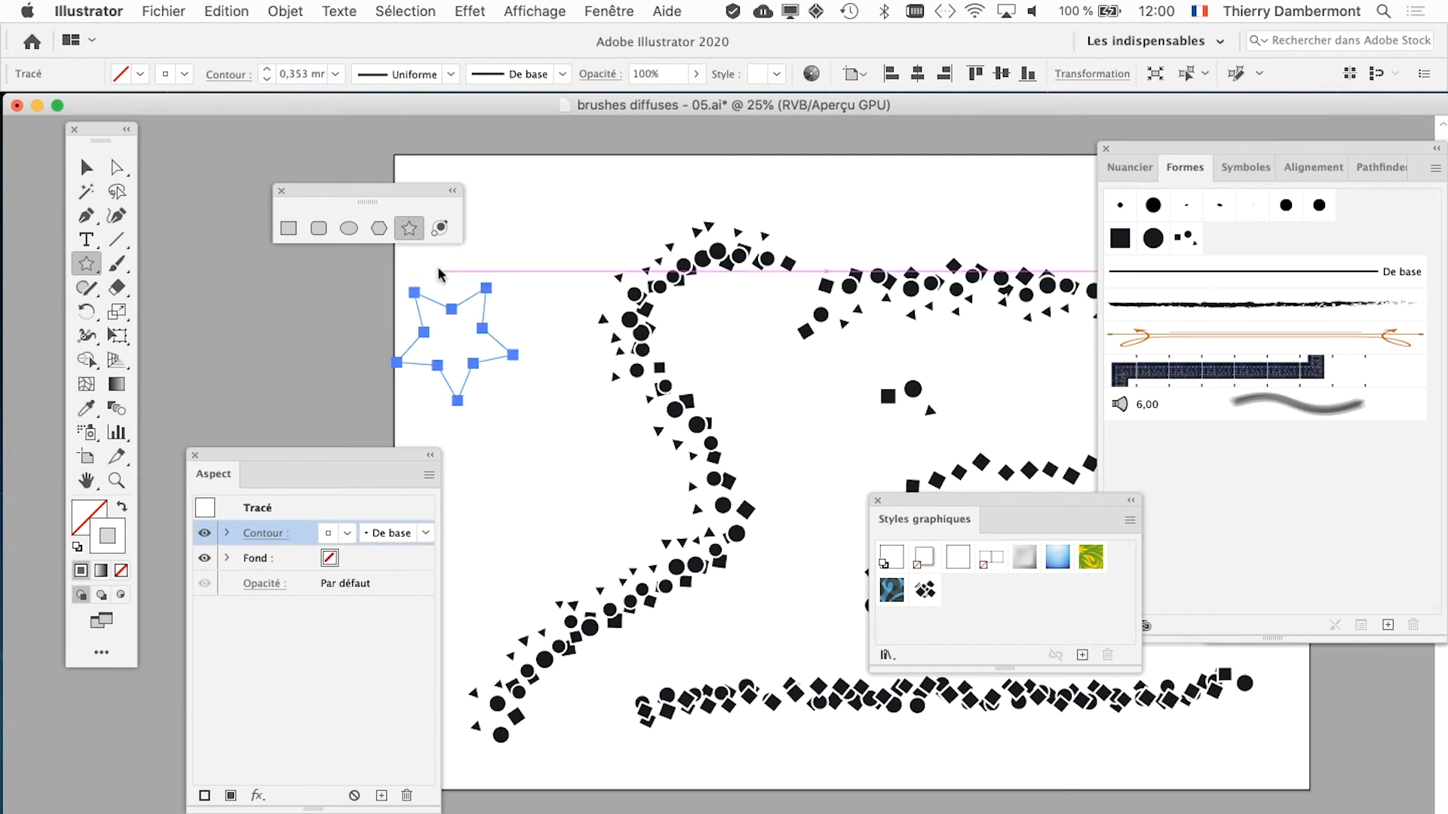
Step: Rotate and reposition the star, and apply the newly saved scatter brush graphic style to it
{"action": "left_click", "coordinate": [89, 167]}
{"action": "left_click_drag", "start_coordinate": [467, 308], "coordinate": [499, 287]}
{"action": "left_click_drag", "start_coordinate": [968, 498], "coordinate": [690, 181]}
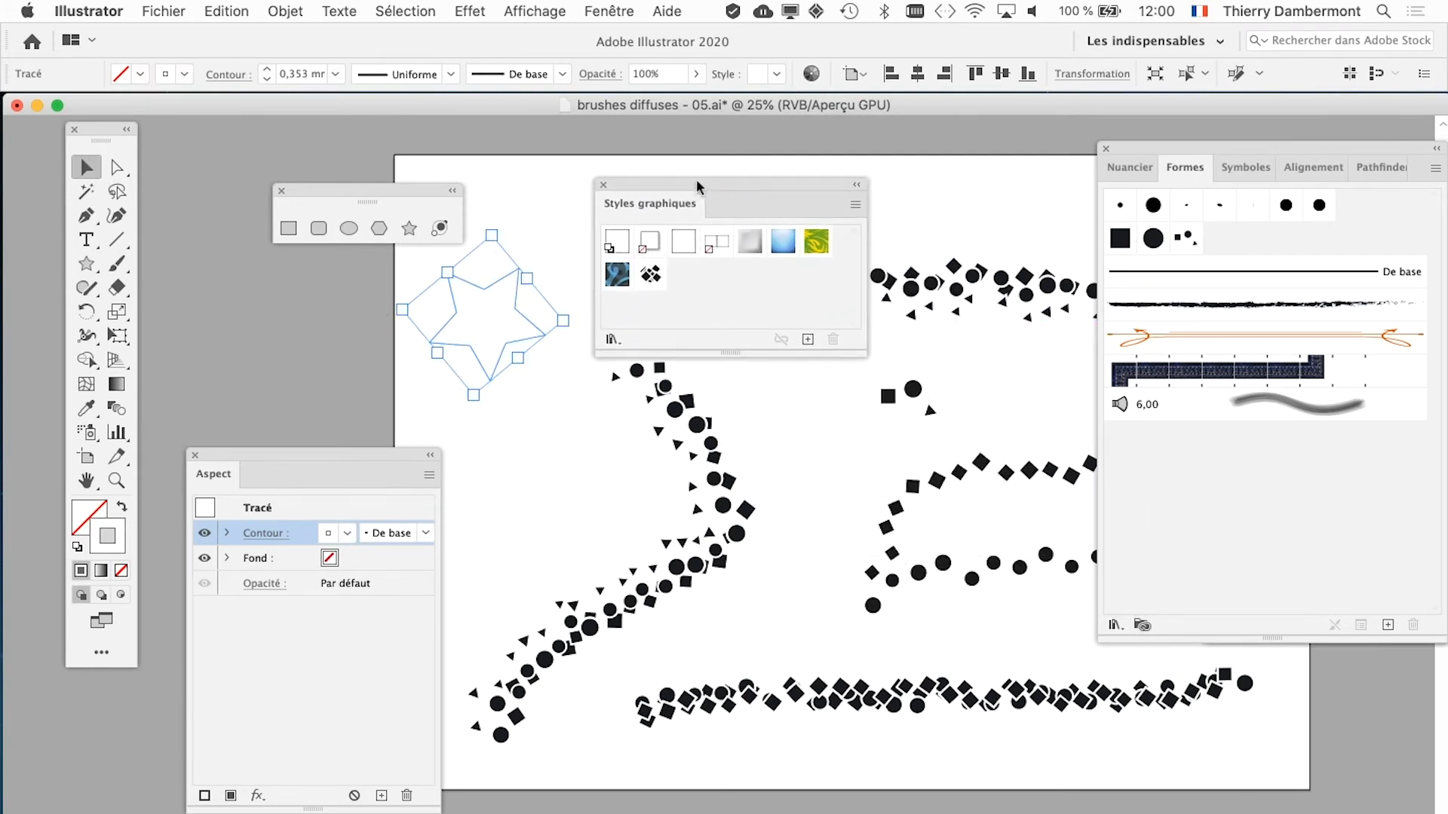
{"action": "key", "text": "super+a"}
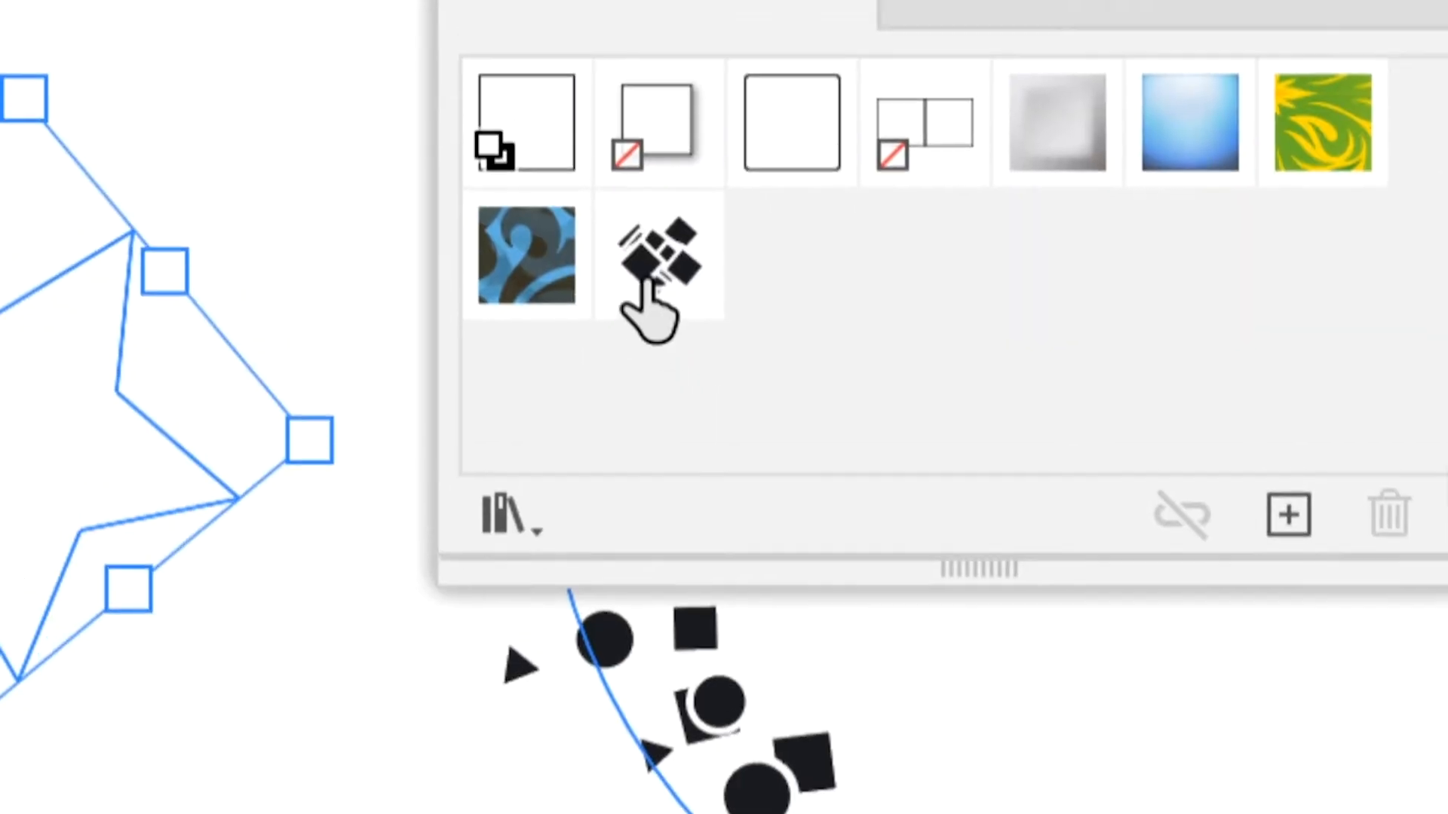
{"action": "left_click", "coordinate": [703, 226]}
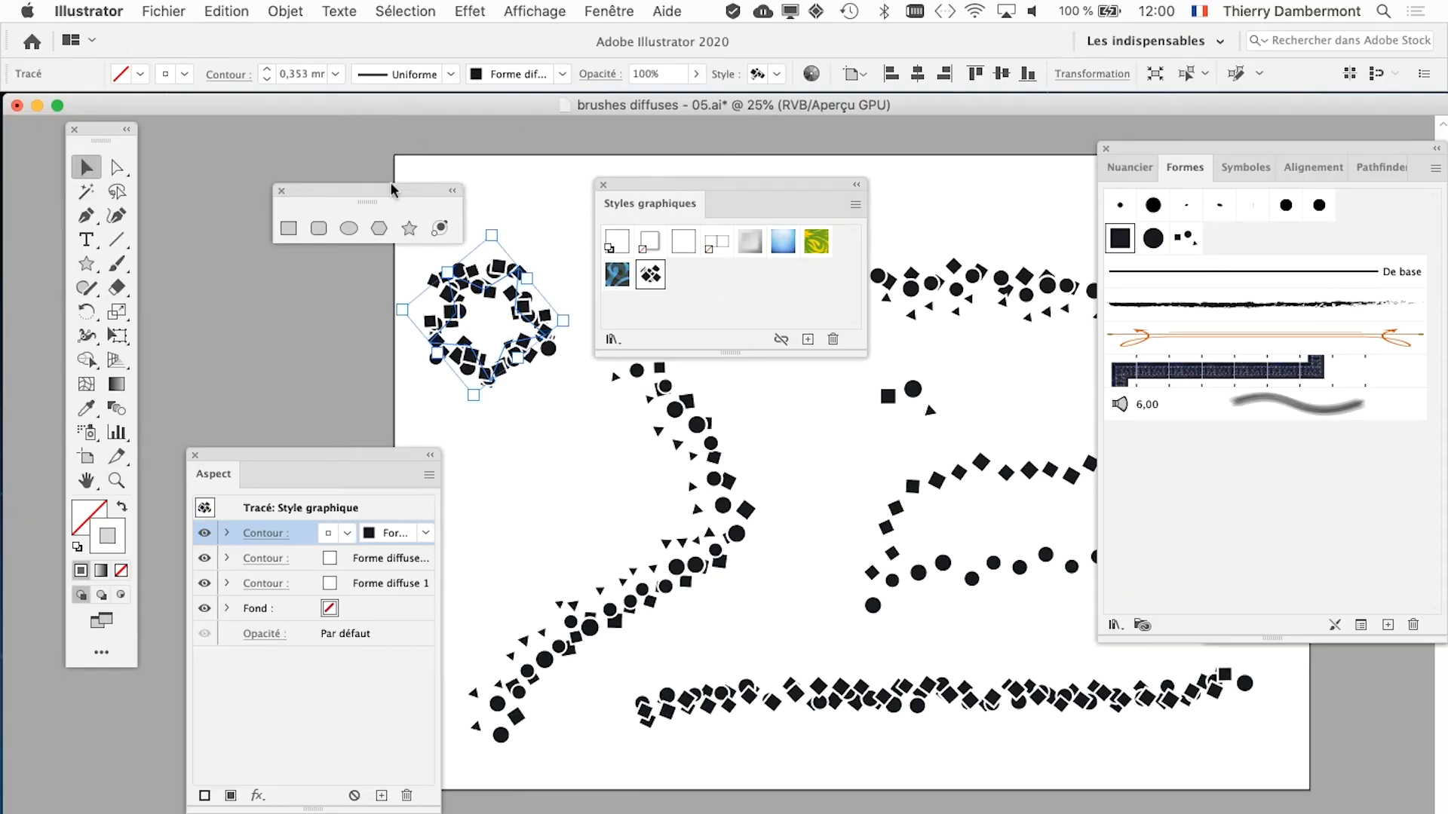
Step: Zoom in on the styled star and arrange the shapes, Aspect and Styles graphiques panels clear of it
{"action": "left_click_drag", "start_coordinate": [391, 190], "coordinate": [288, 137]}
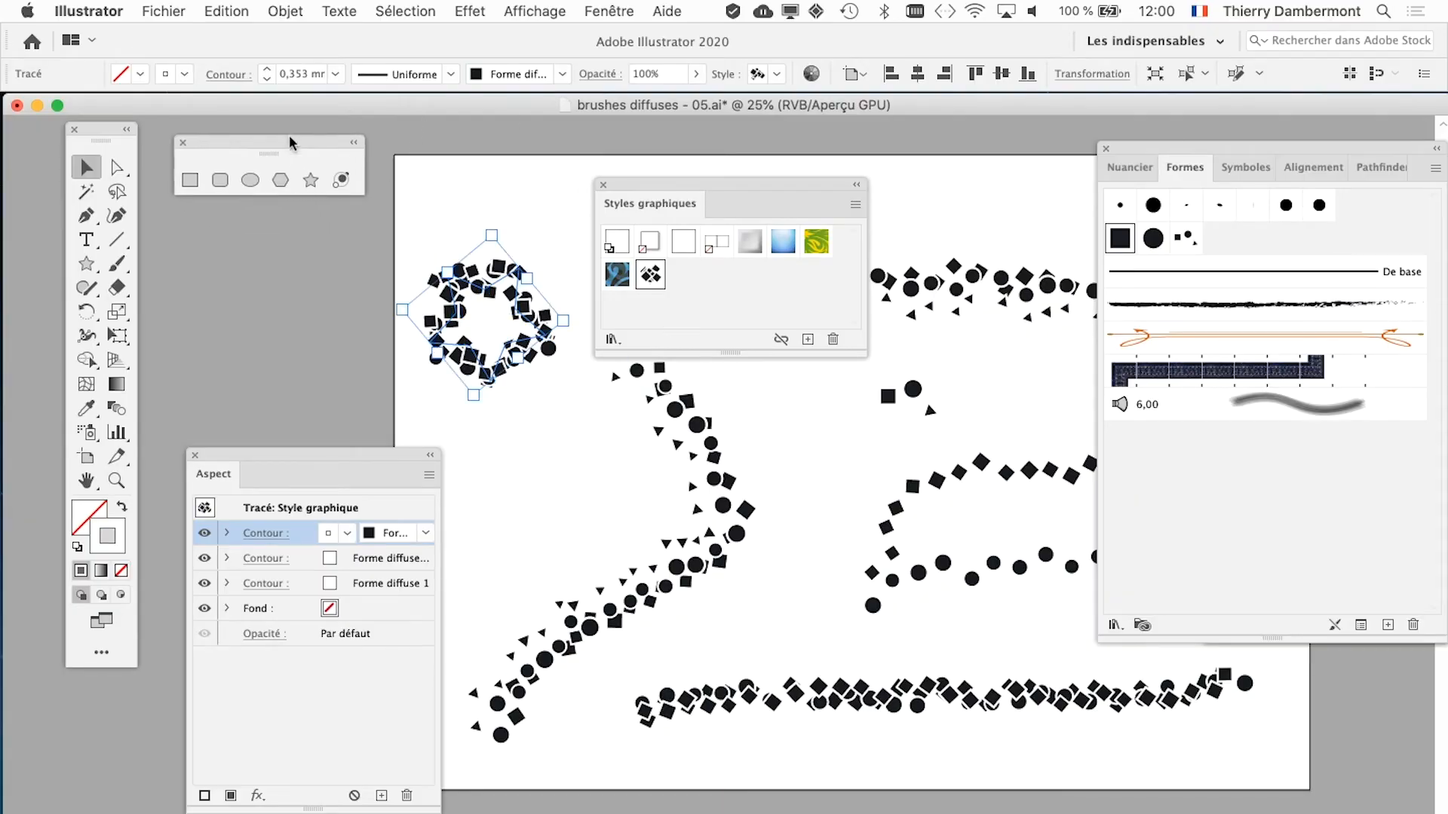
{"action": "left_click_drag", "start_coordinate": [618, 185], "coordinate": [867, 219]}
{"action": "scroll", "coordinate": [467, 351], "scroll_direction": "up", "scroll_amount": 3}
{"action": "left_click_drag", "start_coordinate": [726, 475], "coordinate": [889, 621]}
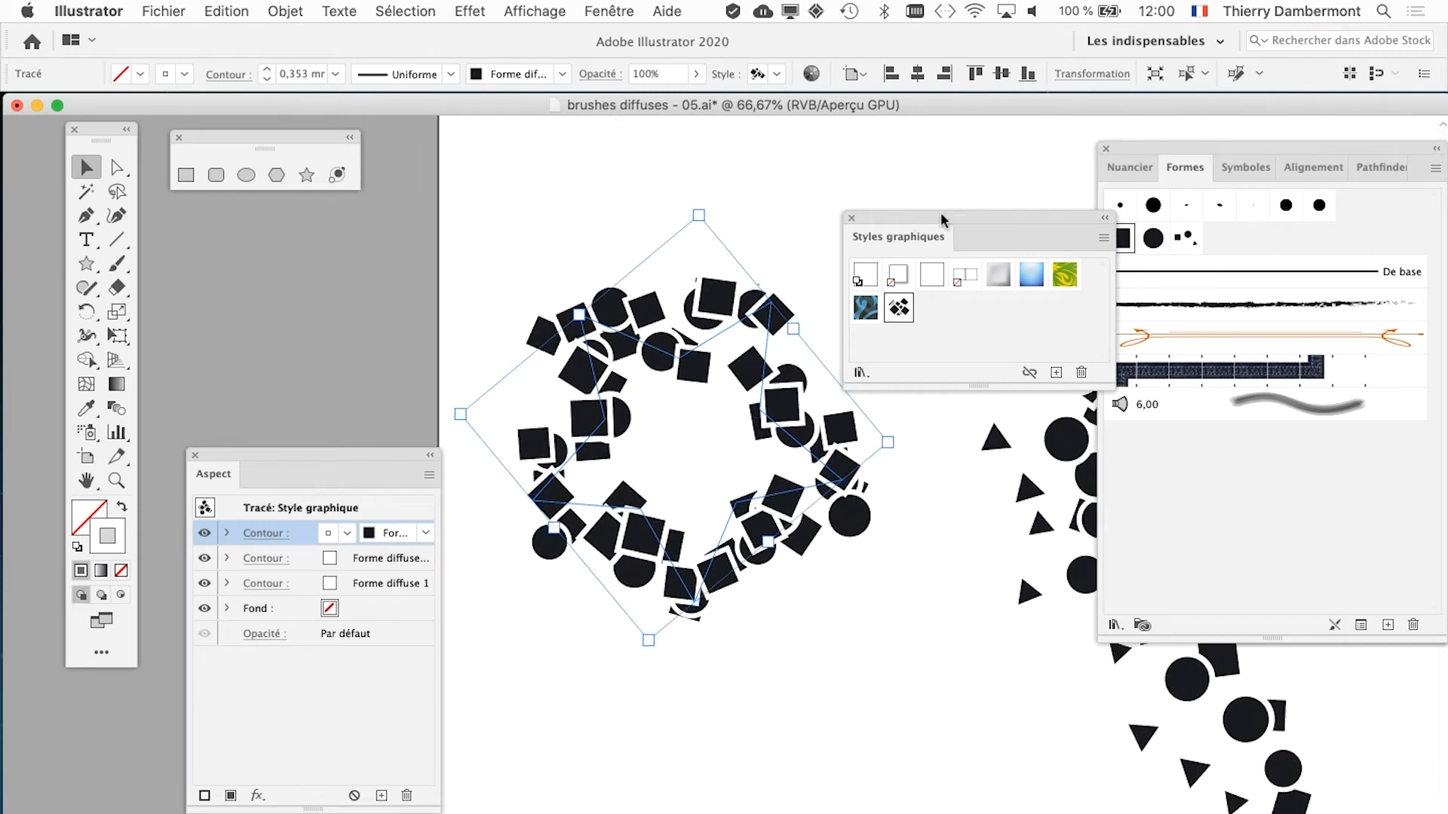
{"action": "left_click_drag", "start_coordinate": [939, 211], "coordinate": [1102, 142]}
{"action": "left_click_drag", "start_coordinate": [356, 451], "coordinate": [320, 234]}
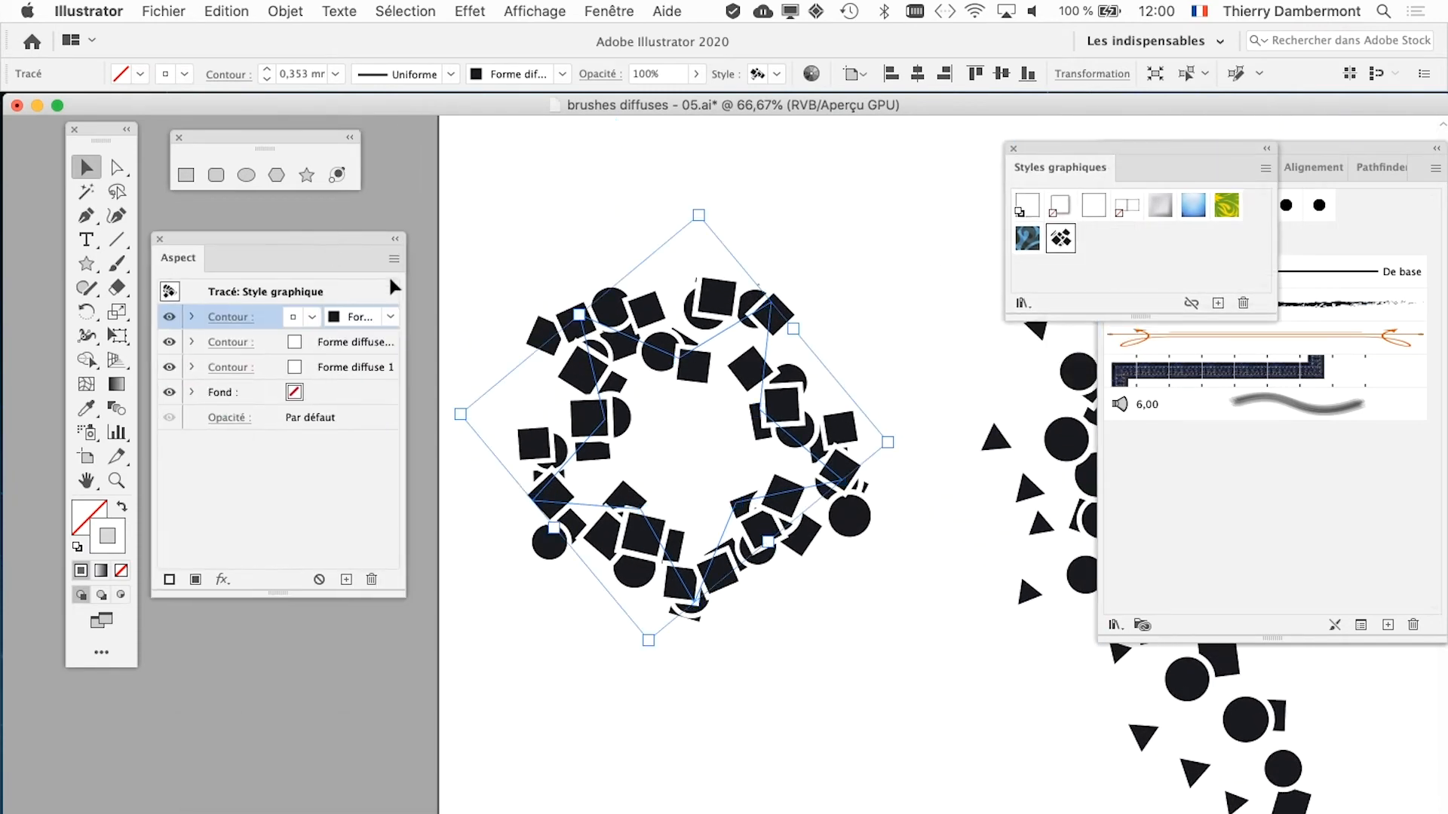
Step: Fill the star with orange through its Fond appearance attribute
{"action": "left_click", "coordinate": [488, 273]}
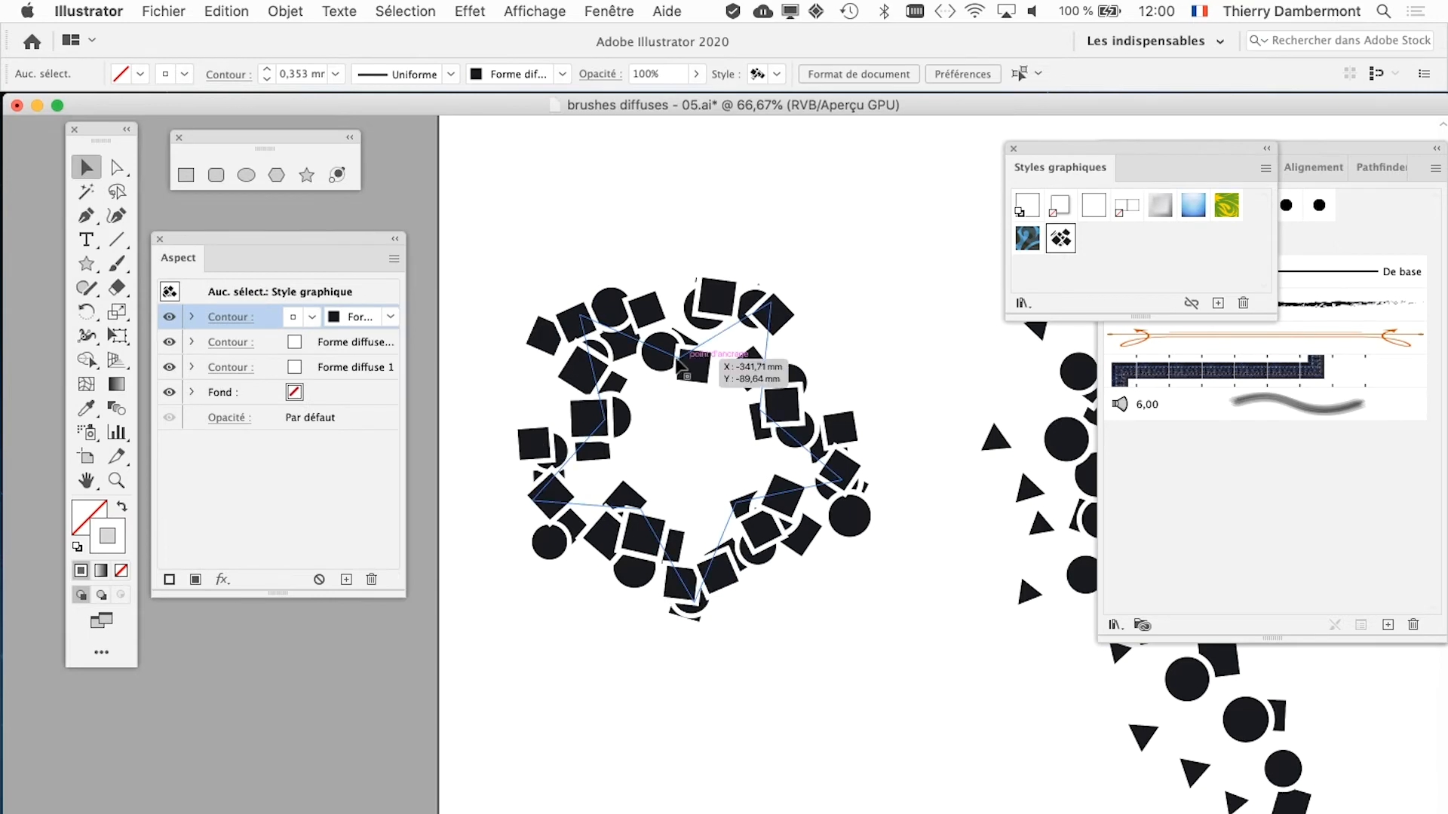
{"action": "left_click", "coordinate": [682, 367]}
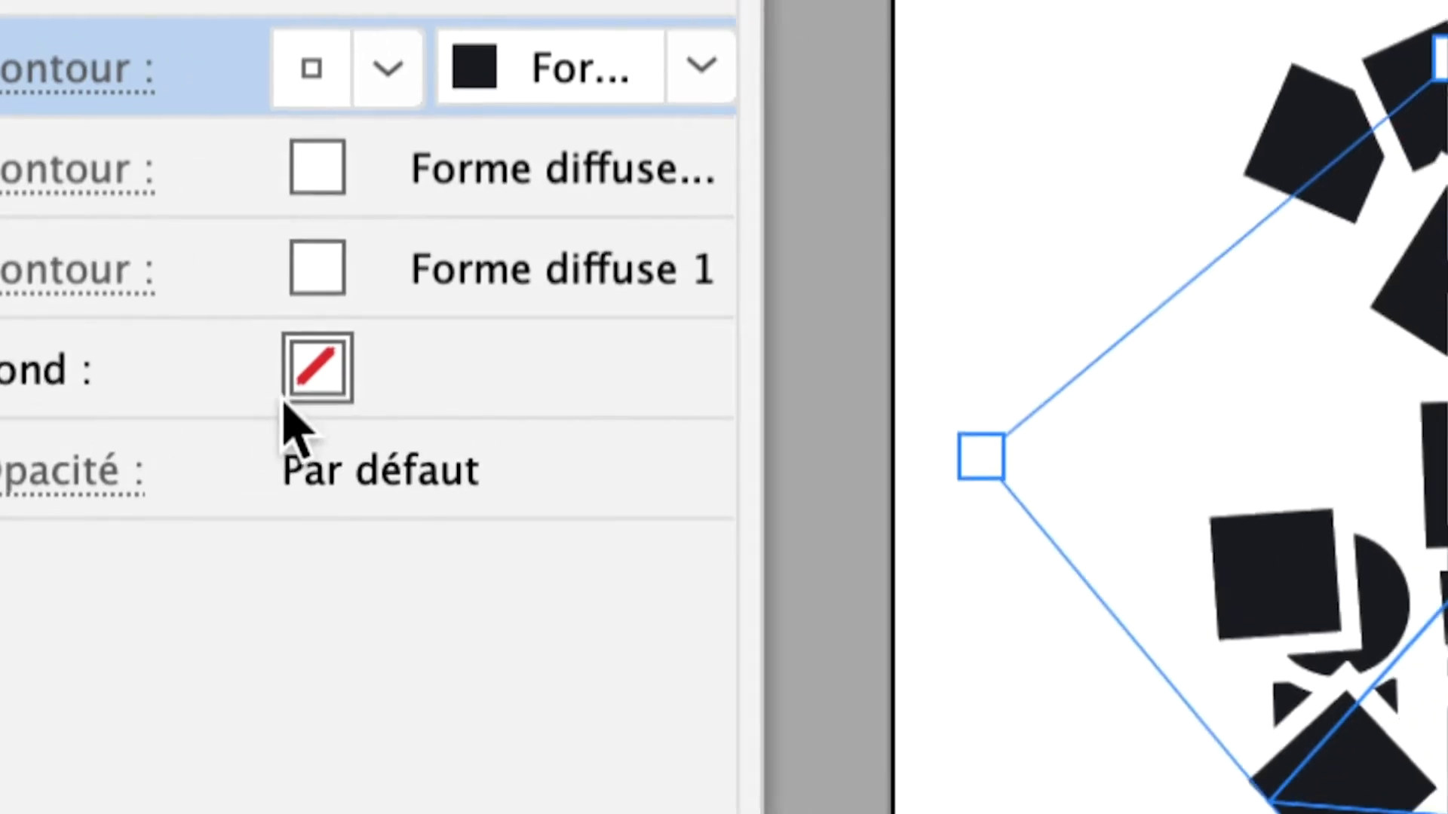
{"action": "left_click", "coordinate": [314, 396]}
{"action": "left_click", "coordinate": [306, 391]}
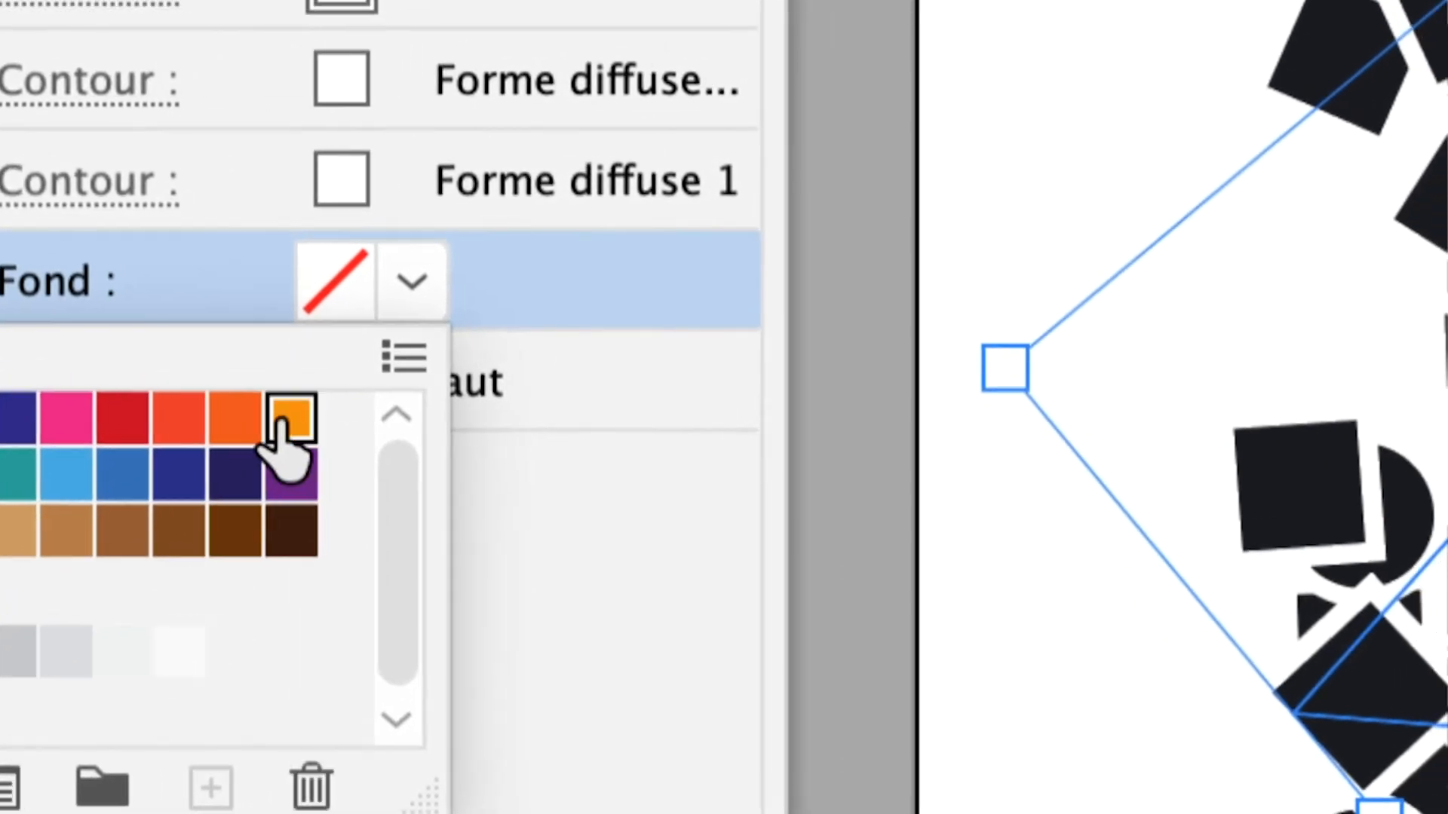
{"action": "left_click", "coordinate": [283, 419]}
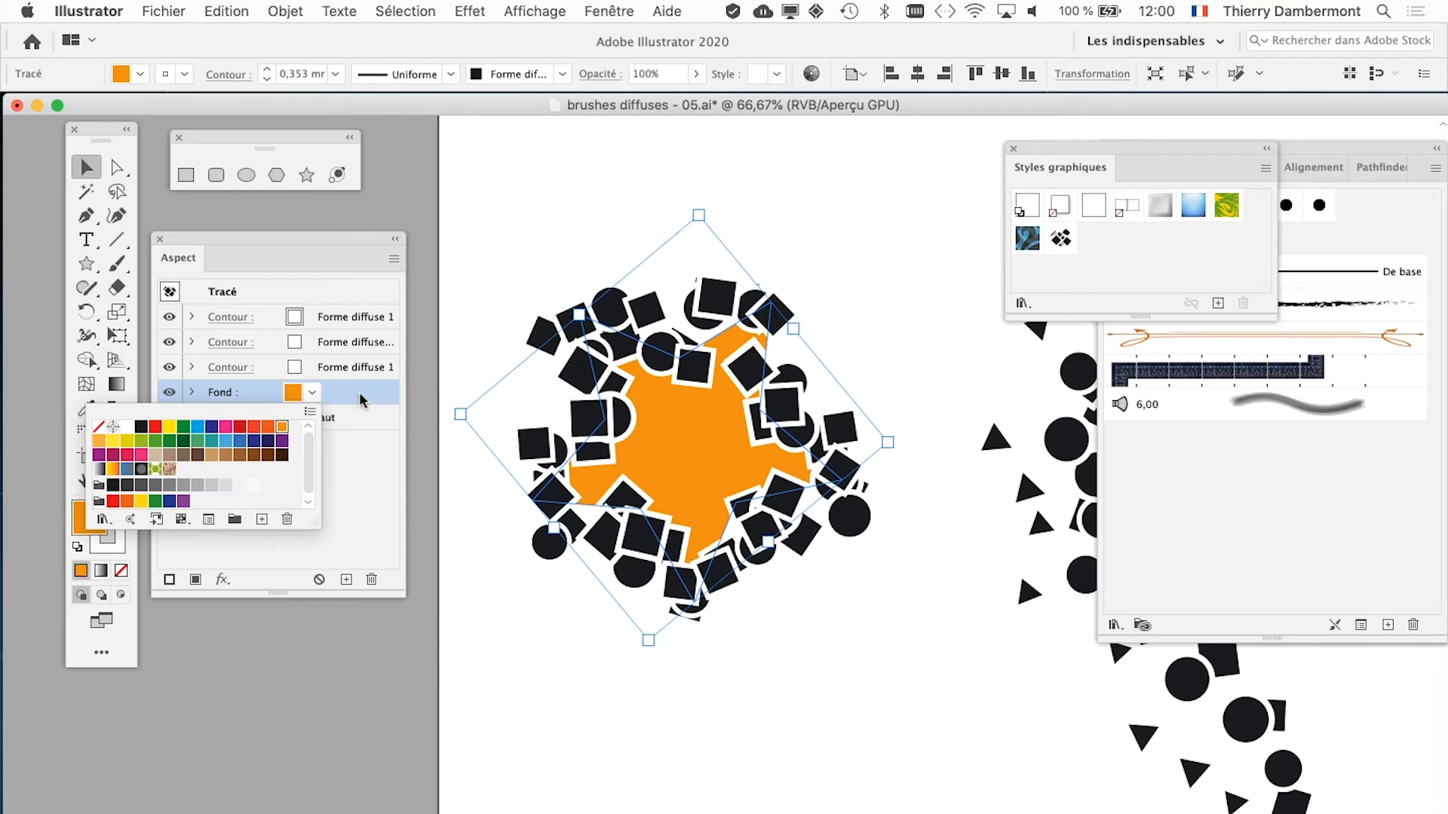
{"action": "left_click", "coordinate": [359, 392]}
{"action": "left_click", "coordinate": [701, 656]}
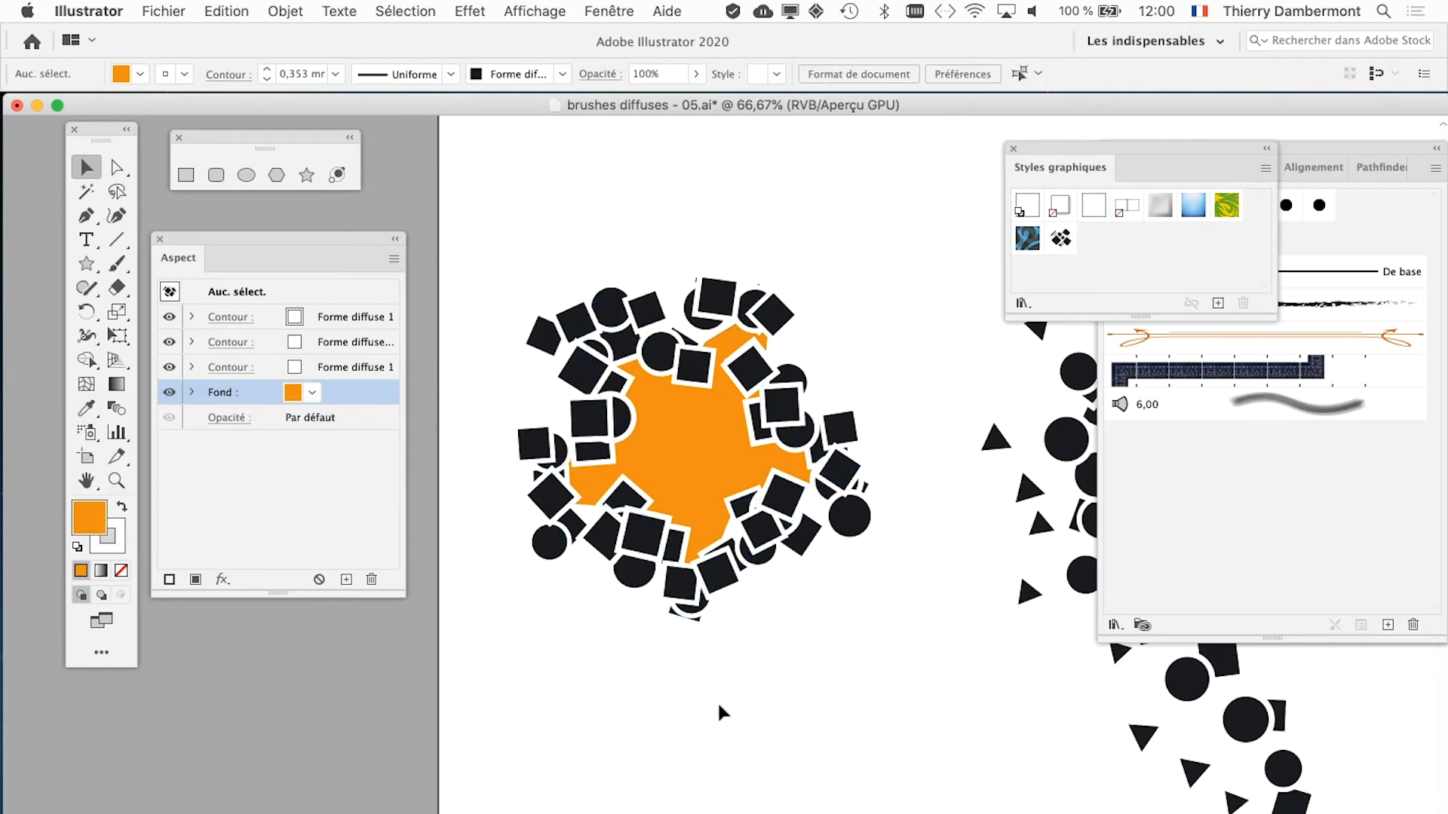
Step: Reorder the star's appearance so the orange fill sits above all three brush strokes
{"action": "left_click", "coordinate": [665, 368]}
{"action": "scroll", "coordinate": [729, 510], "scroll_direction": "down", "scroll_amount": 1}
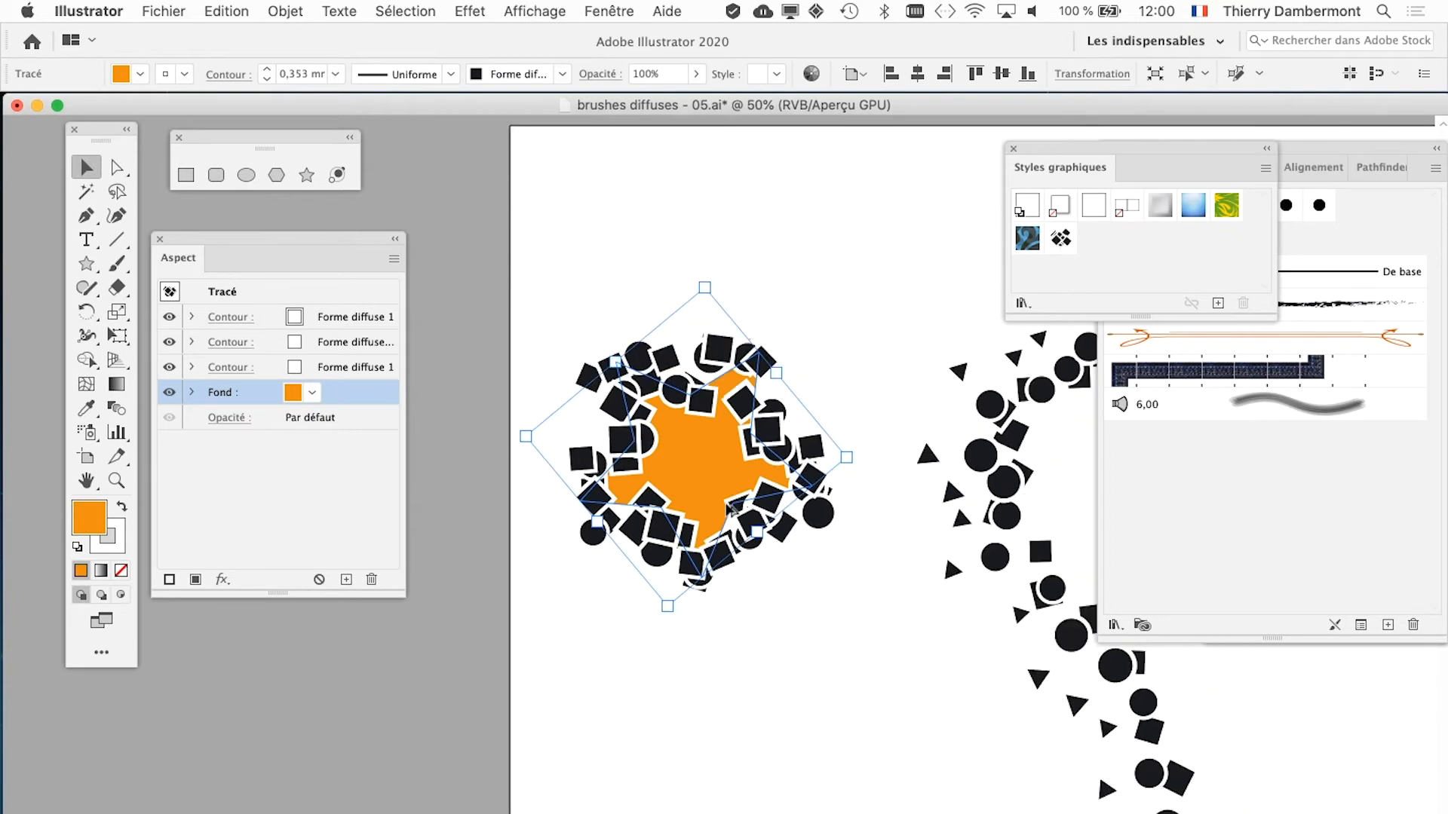
{"action": "scroll", "coordinate": [681, 508], "scroll_direction": "left", "scroll_amount": 3}
{"action": "scroll", "coordinate": [681, 507], "scroll_direction": "down", "scroll_amount": 2}
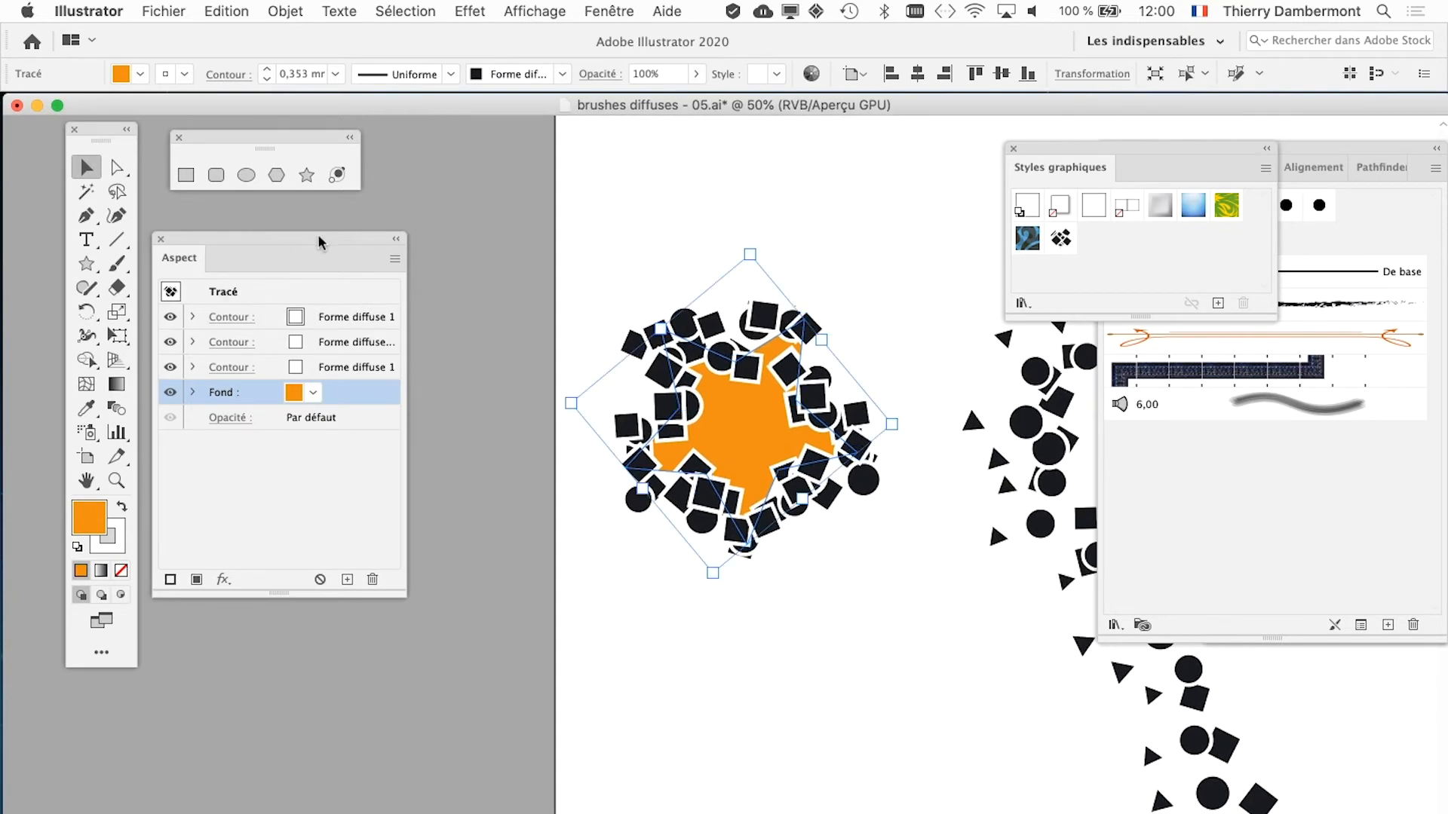
{"action": "left_click_drag", "start_coordinate": [322, 233], "coordinate": [452, 220]}
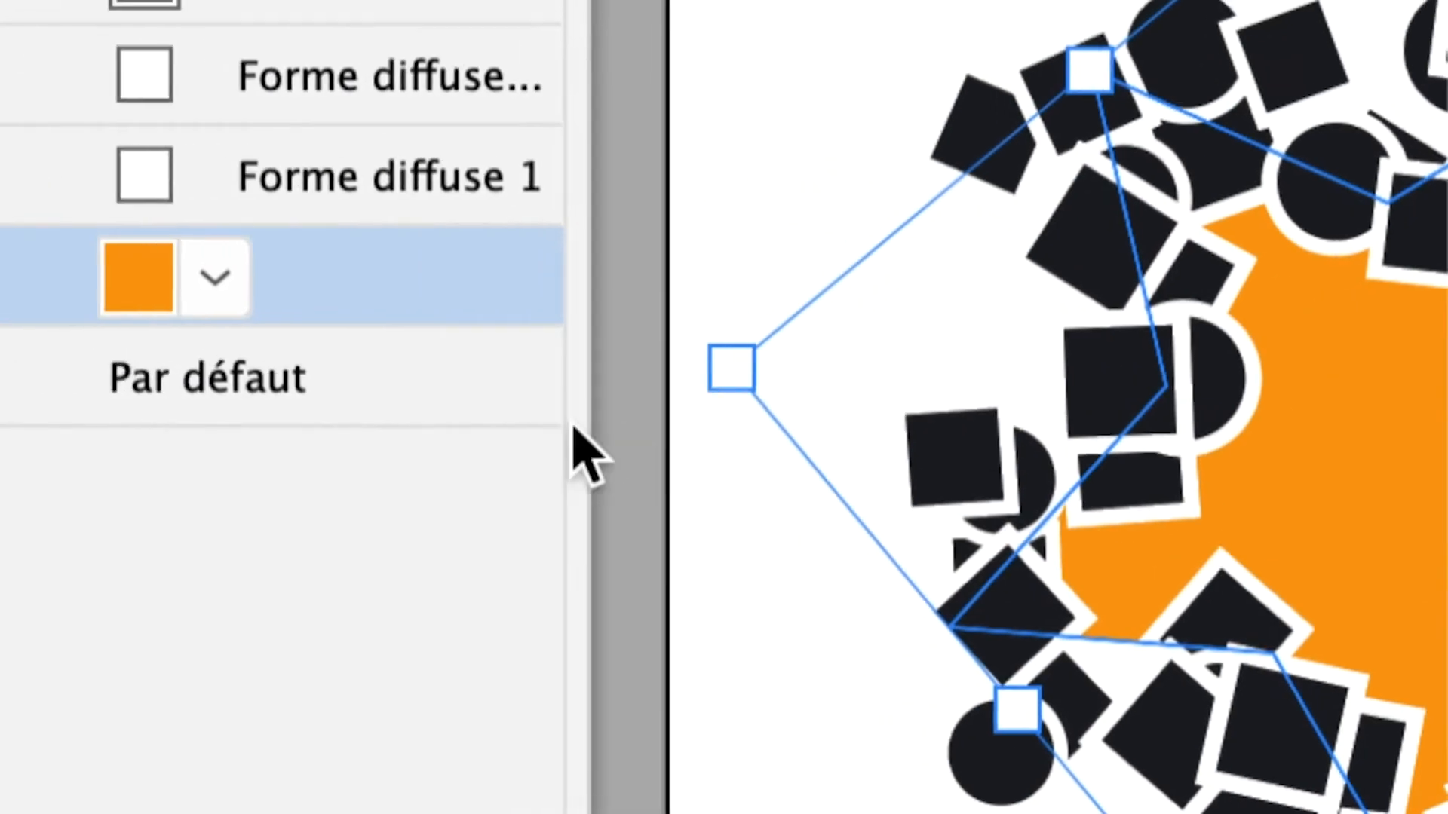
{"action": "left_click_drag", "start_coordinate": [427, 260], "coordinate": [405, 0]}
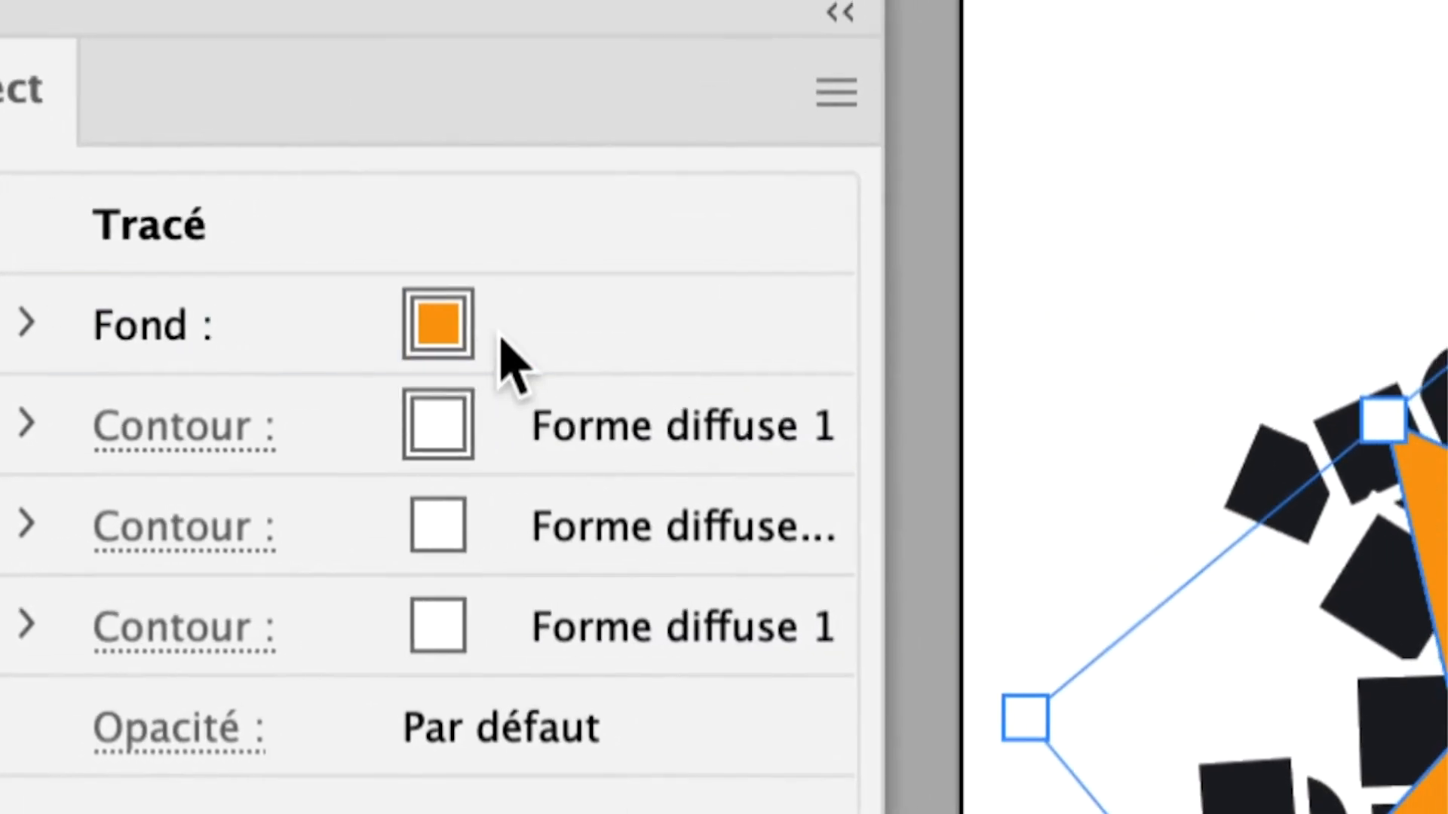
Step: Reduce only the orange fill's opacity to 48%
{"action": "left_click", "coordinate": [501, 333]}
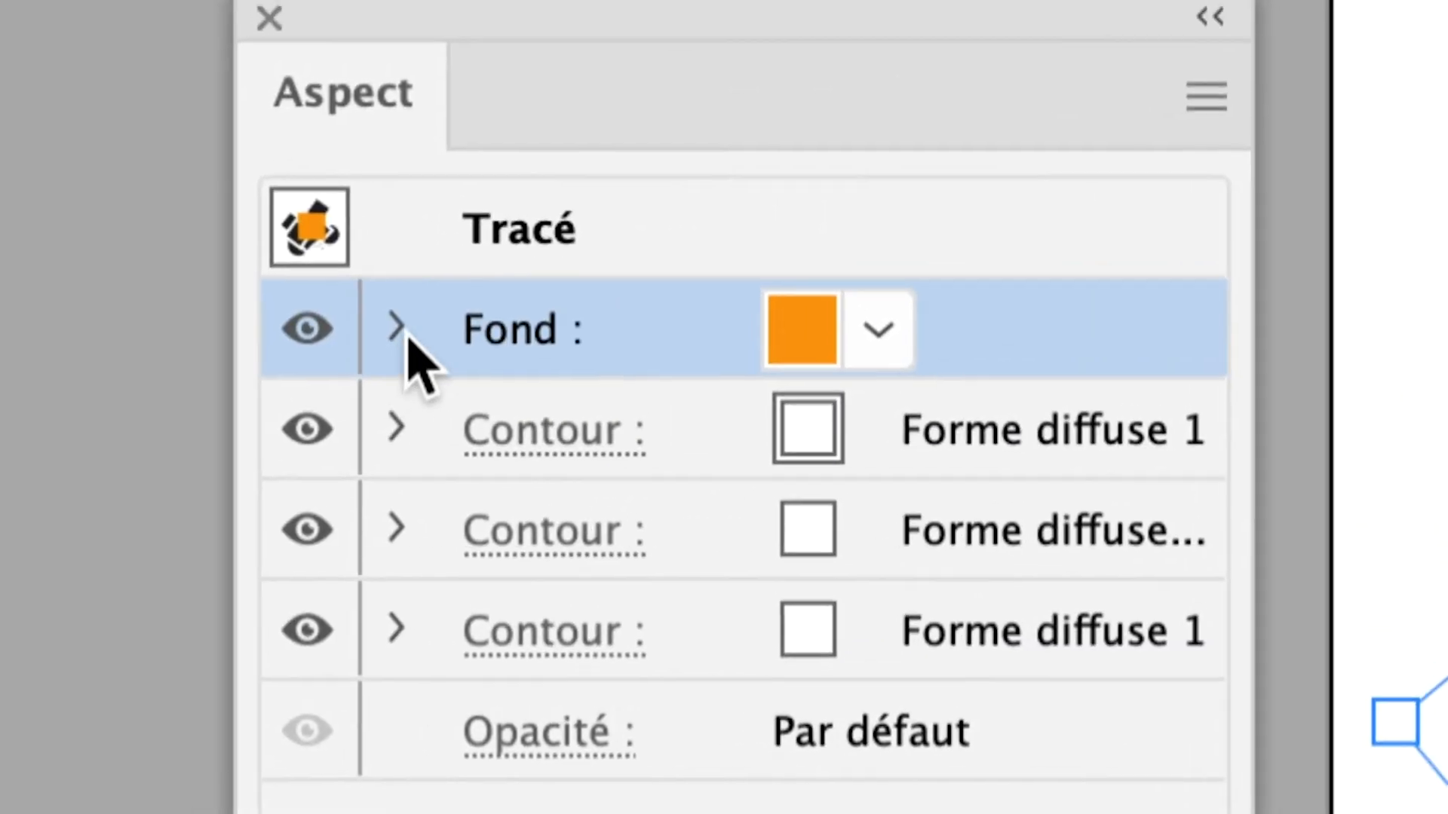
{"action": "left_click", "coordinate": [400, 324]}
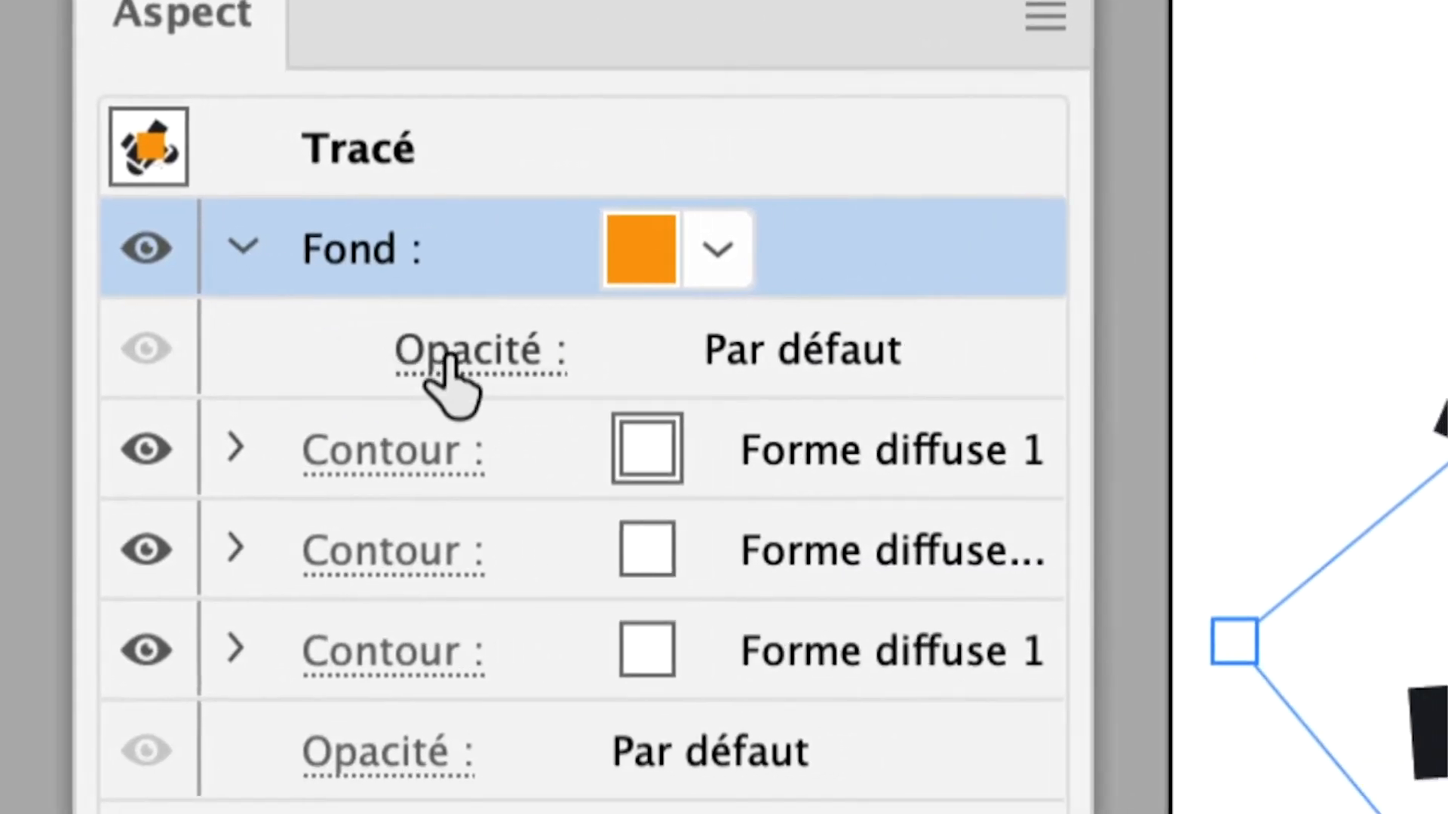
{"action": "left_click", "coordinate": [450, 377]}
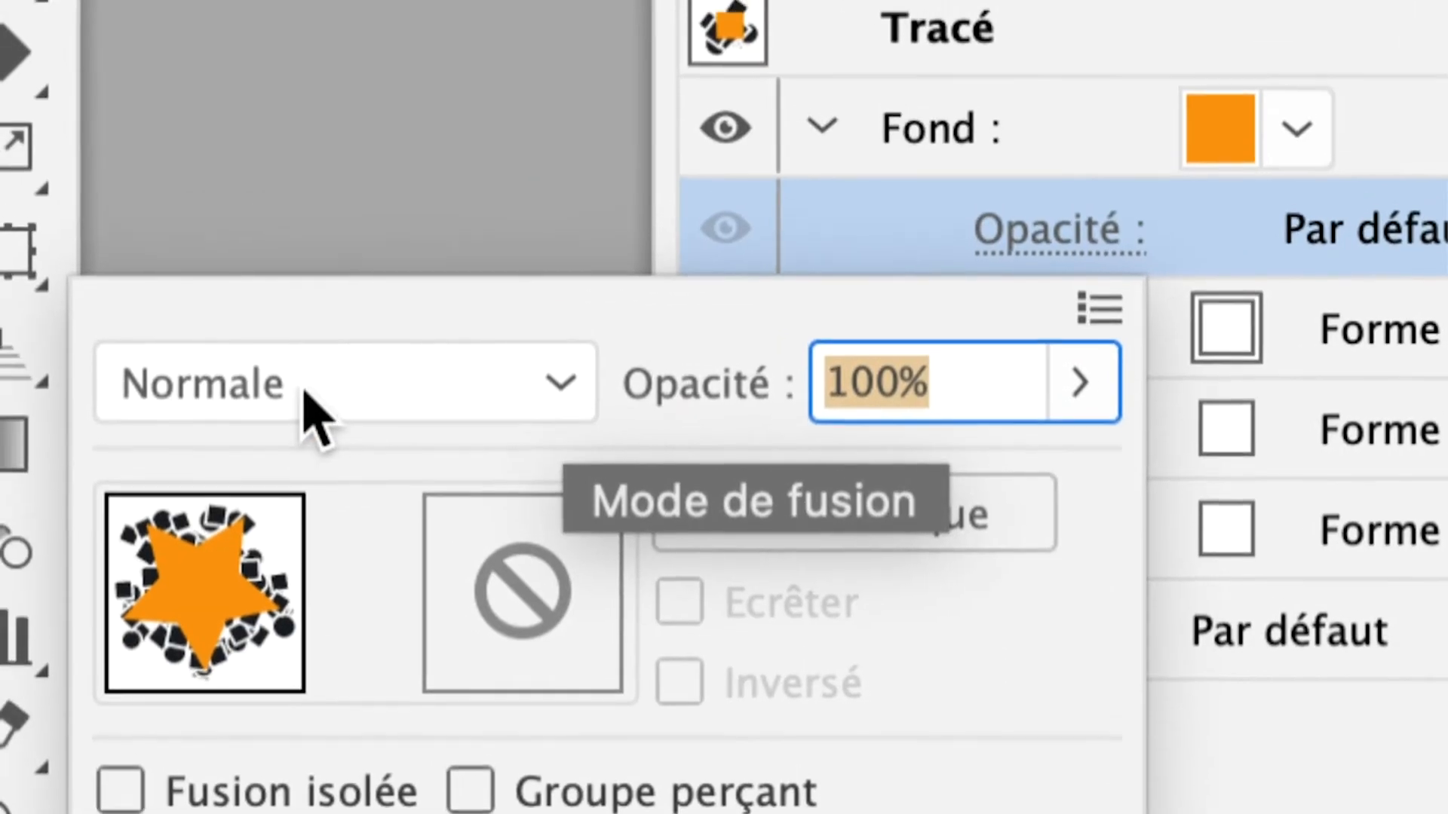
{"action": "left_click", "coordinate": [1080, 382]}
{"action": "left_click", "coordinate": [911, 476]}
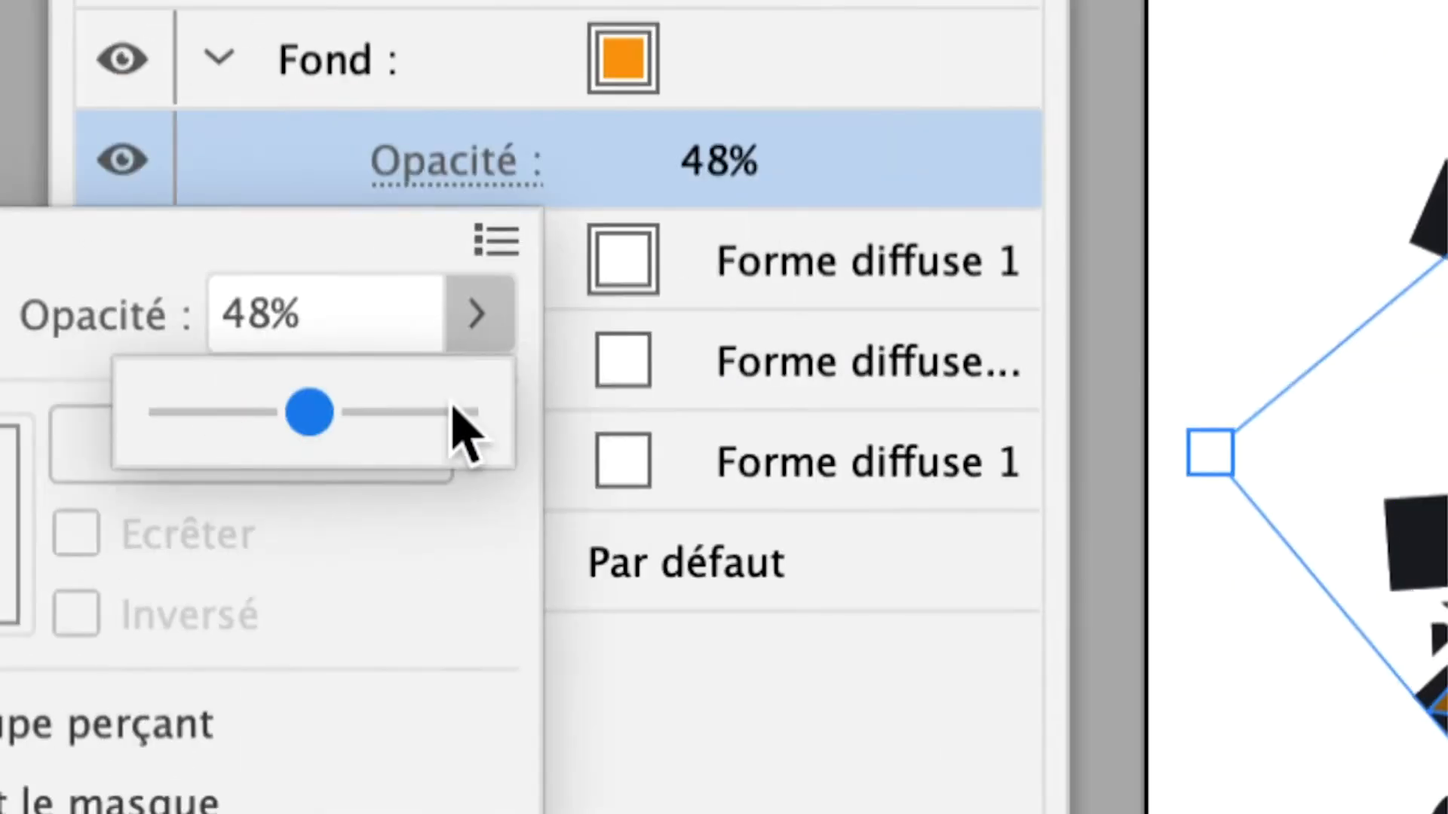
Step: Try the Produit blending mode on the orange fill at 100% opacity and return the mode to Normale
{"action": "left_click_drag", "start_coordinate": [452, 403], "coordinate": [479, 408]}
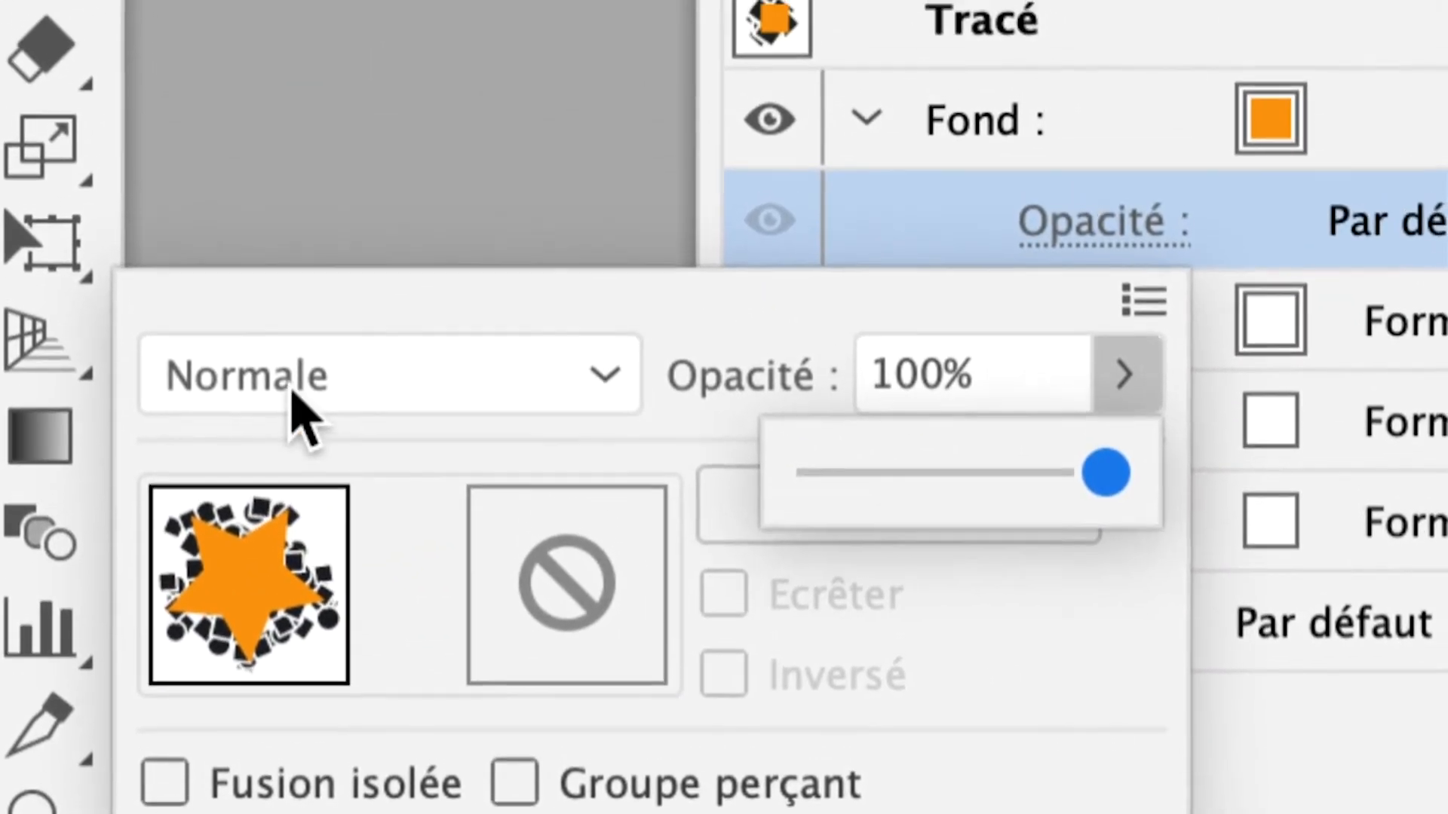
{"action": "left_click", "coordinate": [456, 280]}
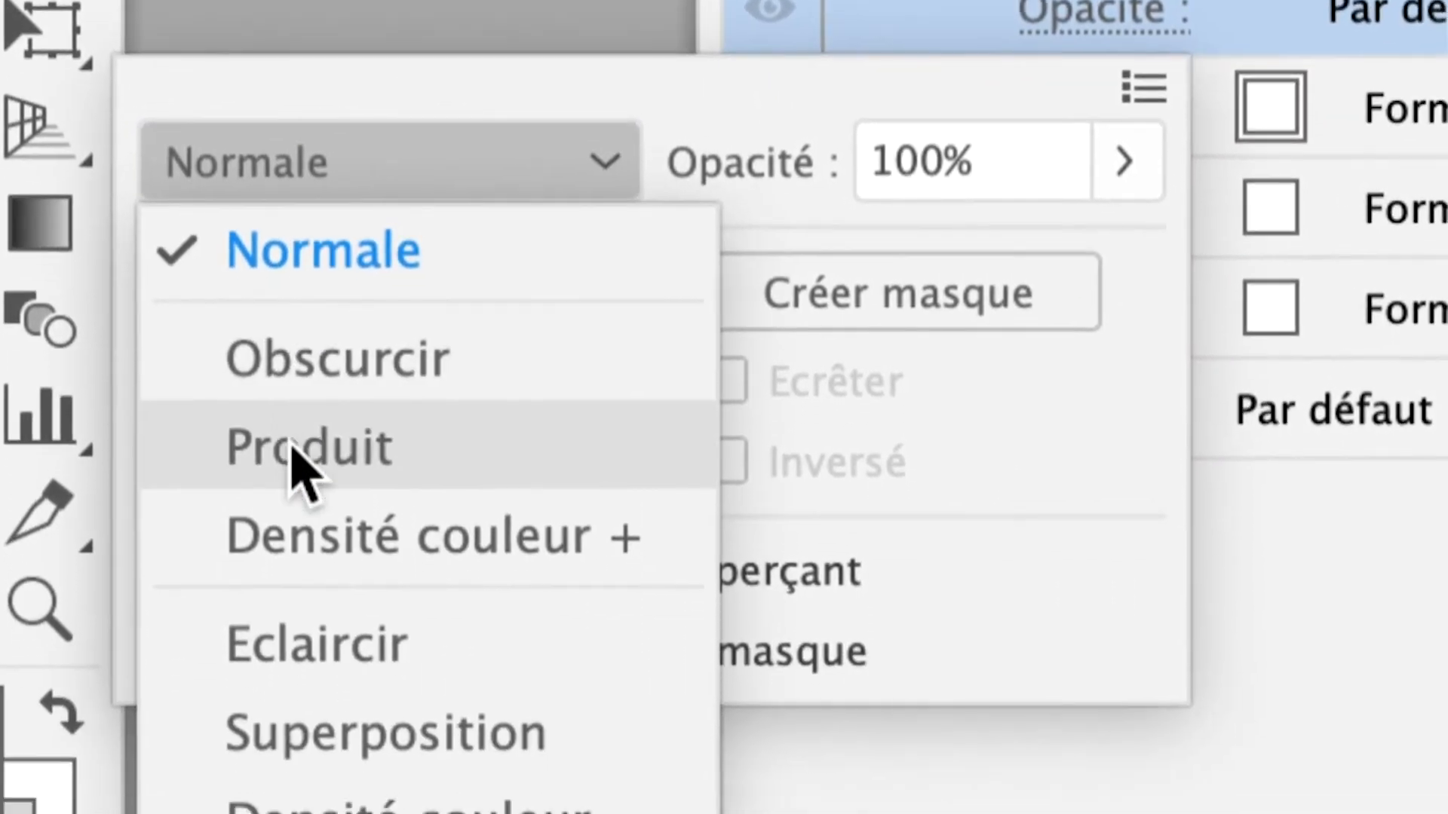
{"action": "left_click", "coordinate": [301, 476]}
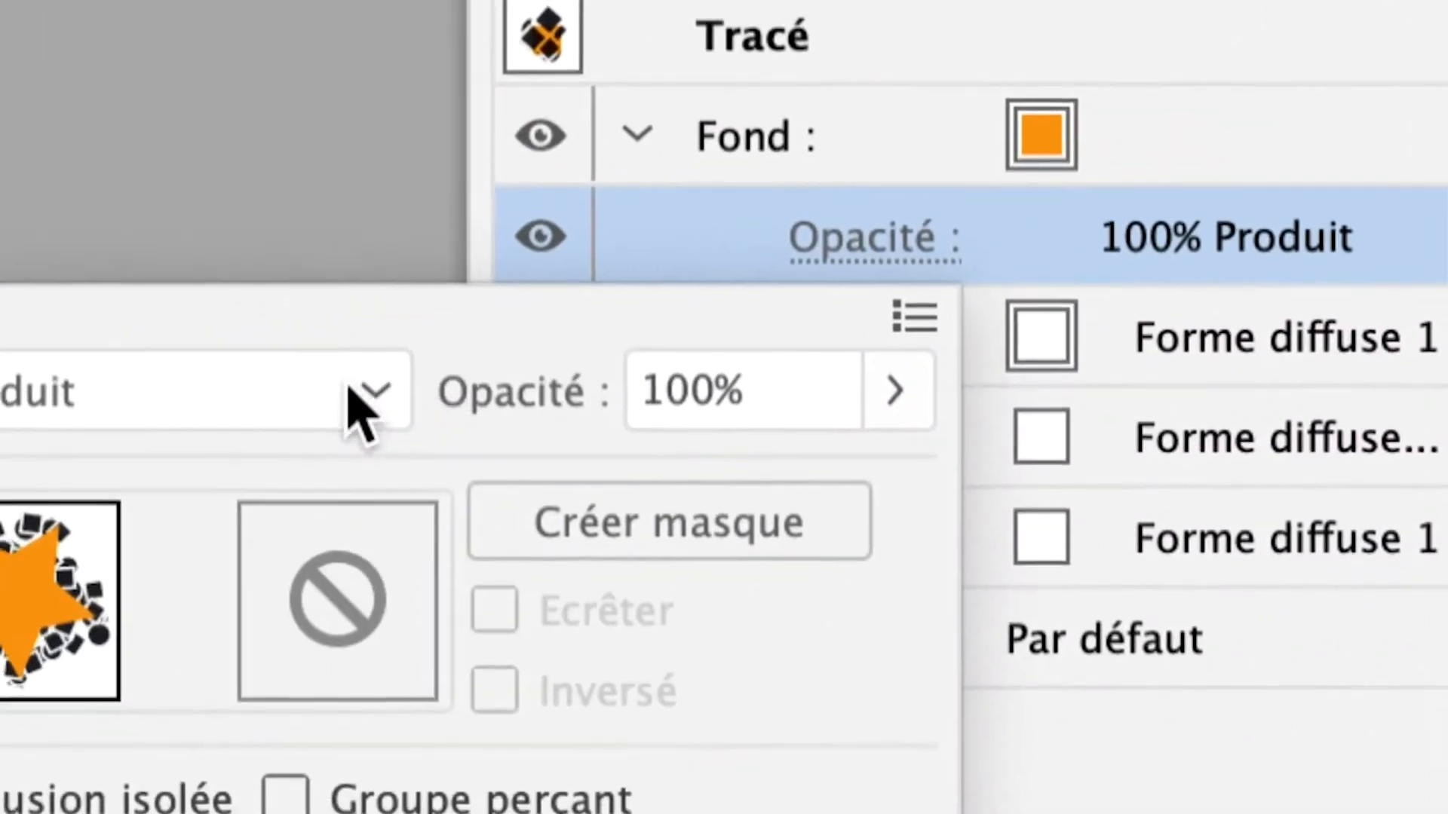
{"action": "left_click", "coordinate": [352, 411]}
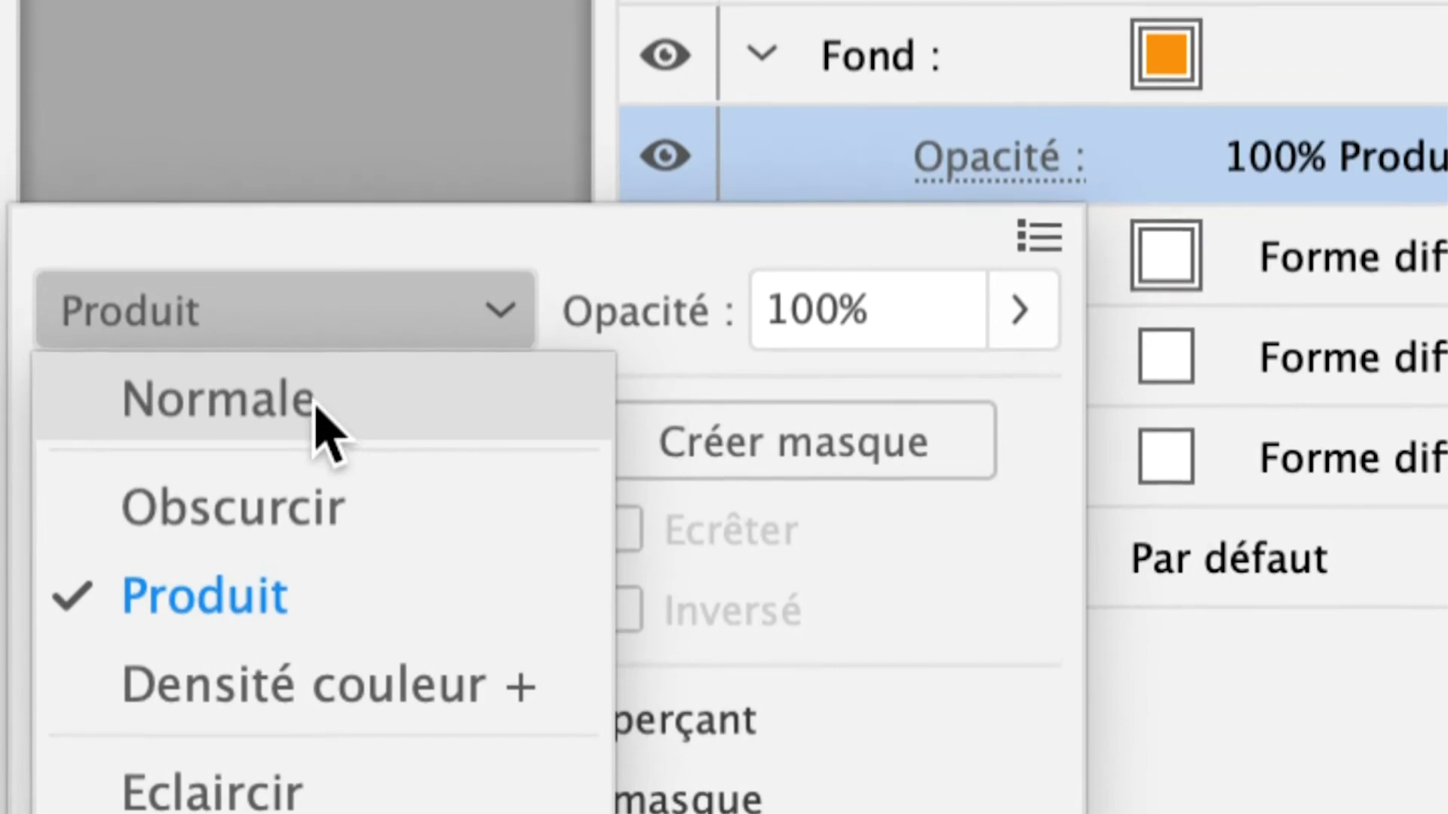
{"action": "left_click", "coordinate": [304, 422]}
Step: Set the orange fill's opacity to 53%, deselect the star and check the overlap with the brush shapes up close
{"action": "left_click", "coordinate": [452, 384]}
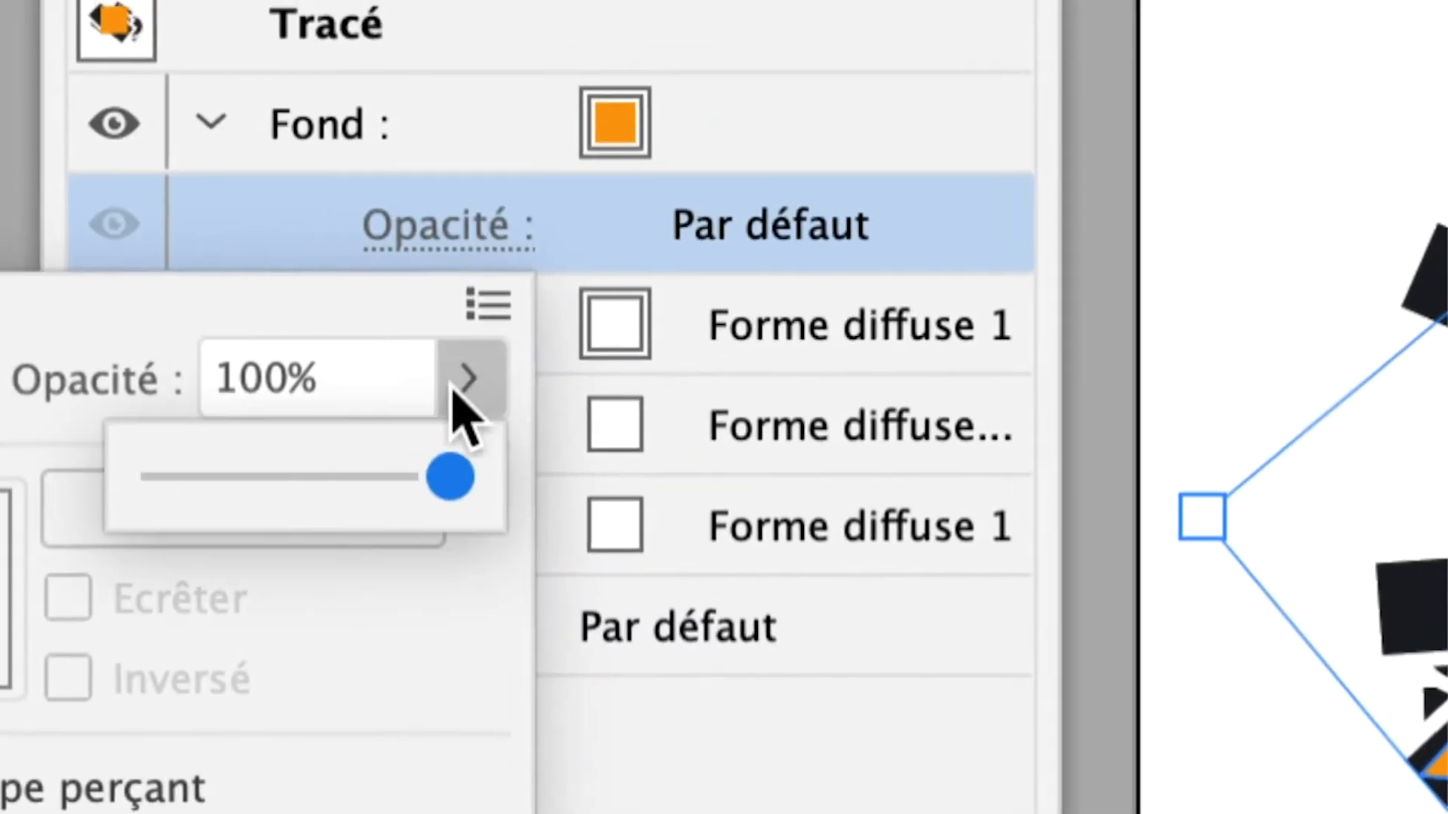
{"action": "left_click_drag", "start_coordinate": [444, 468], "coordinate": [294, 475]}
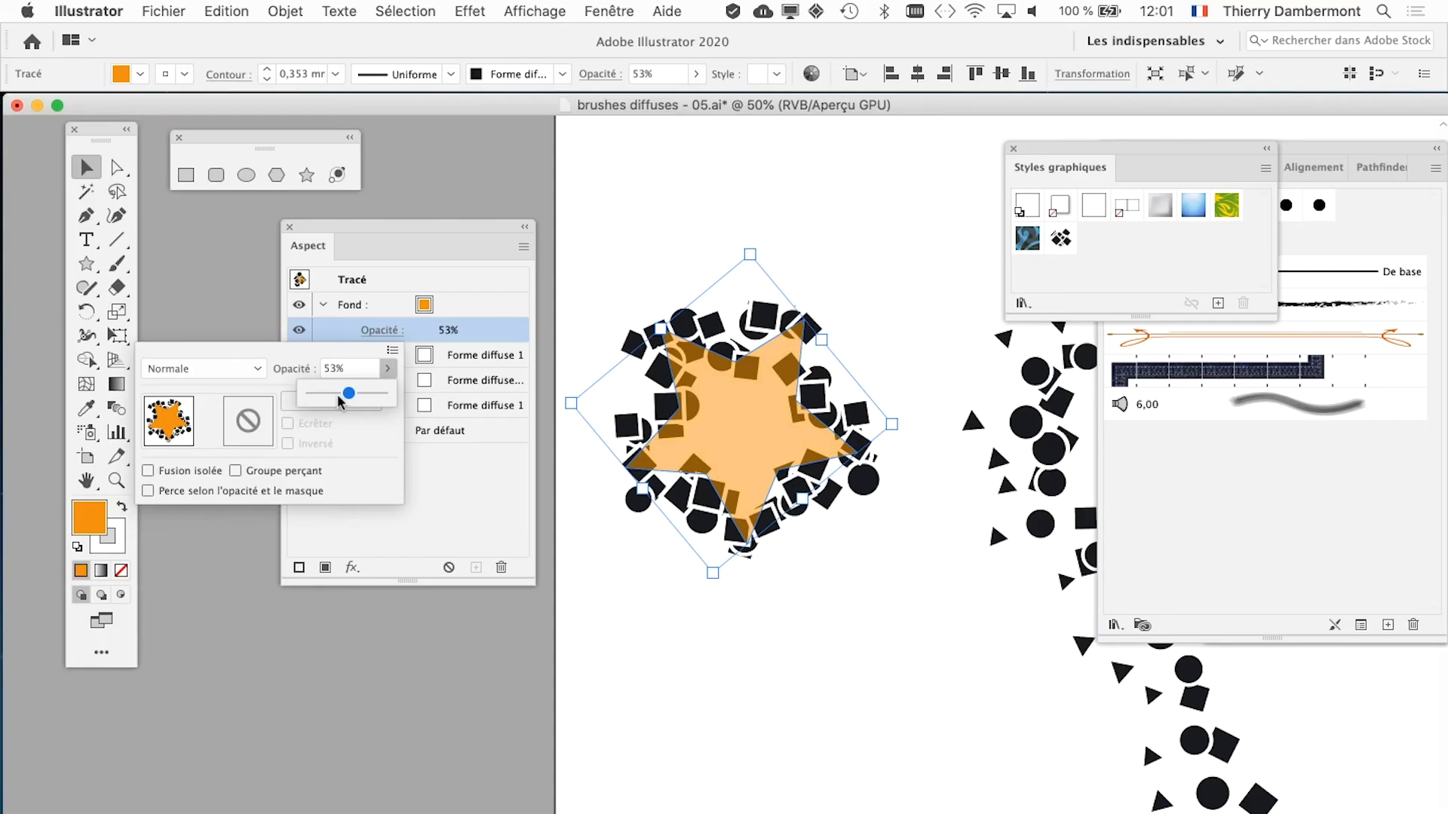
{"action": "left_click", "coordinate": [832, 688]}
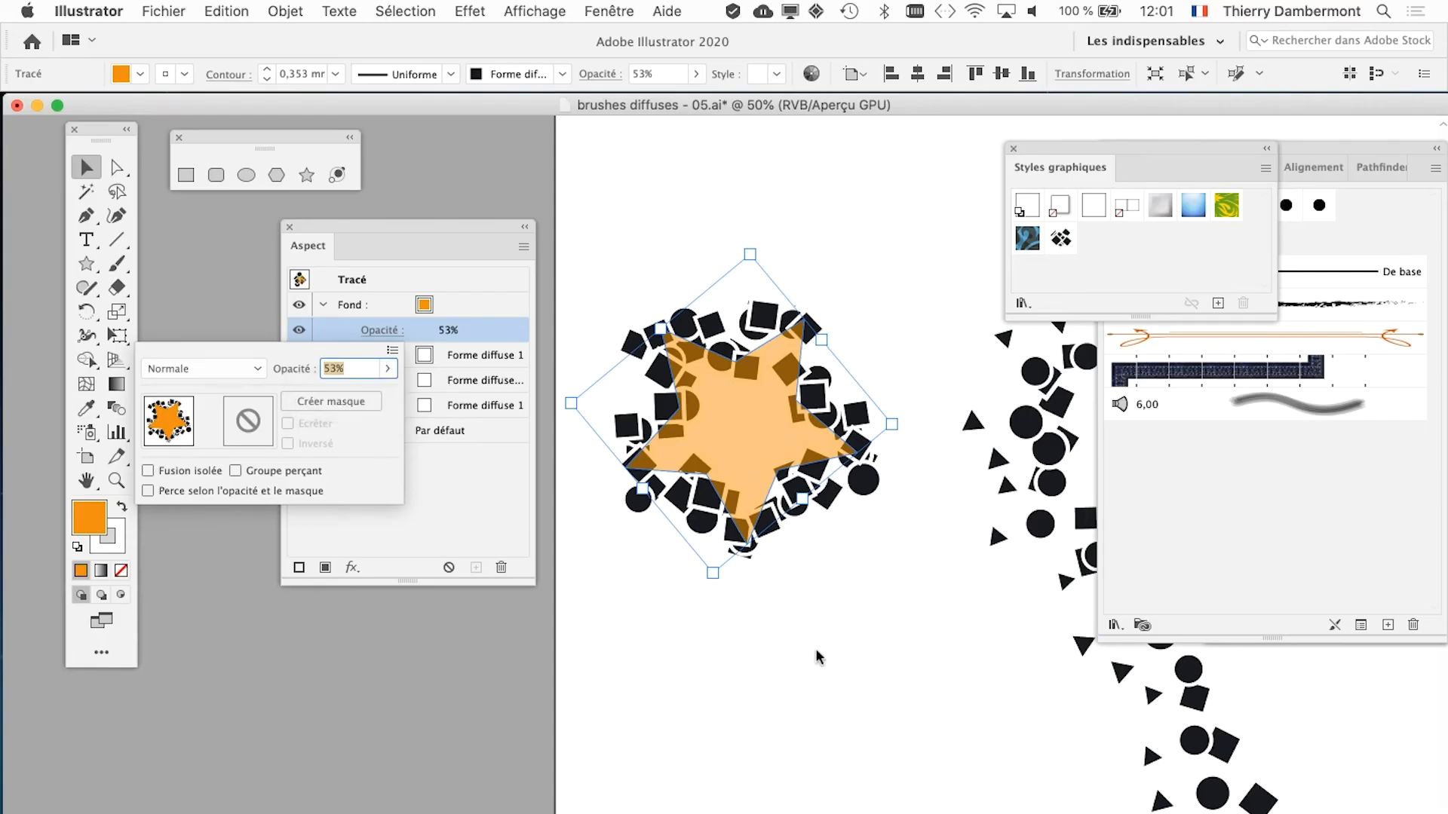
{"action": "key", "text": "Return"}
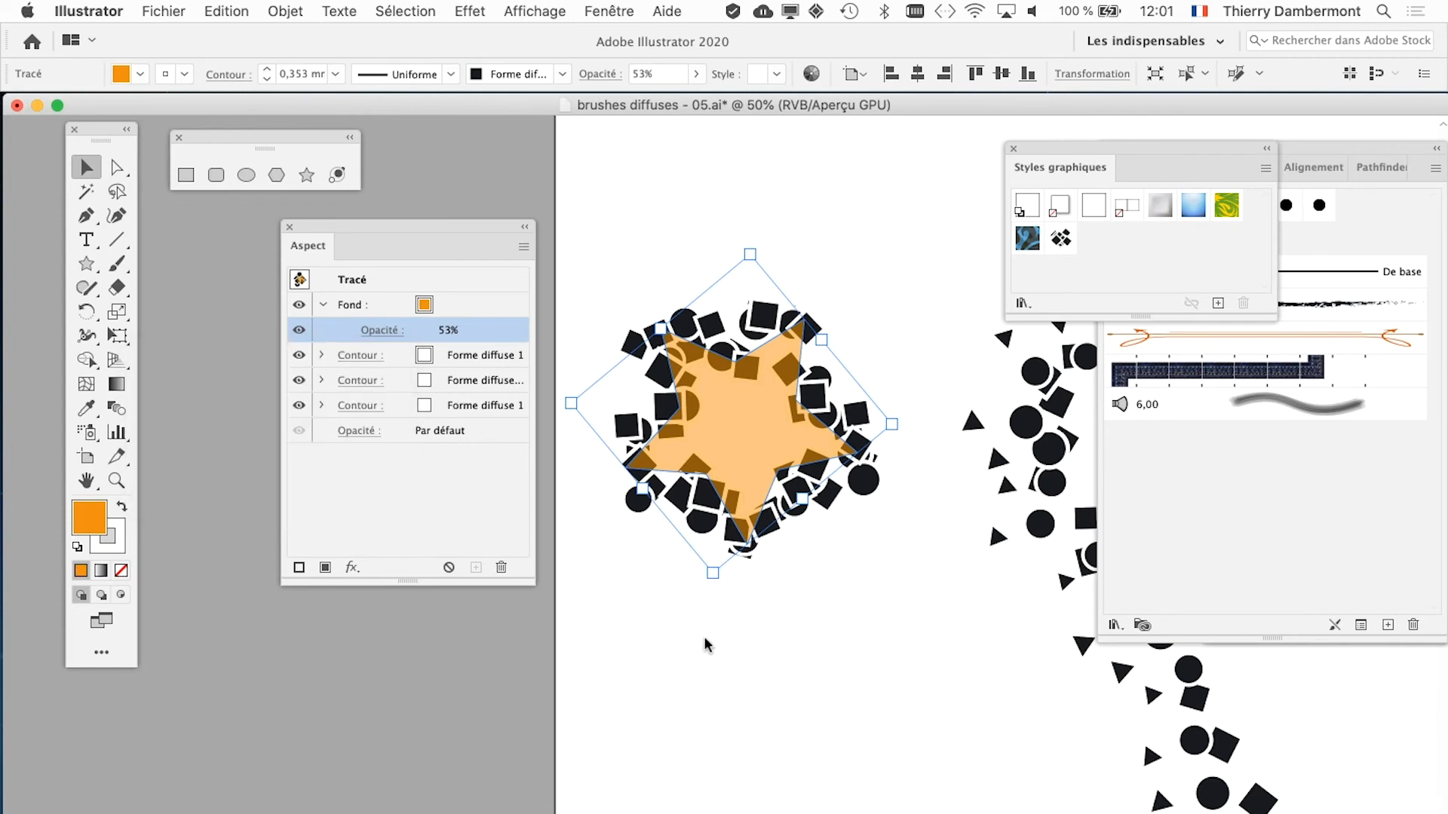
{"action": "left_click", "coordinate": [837, 611]}
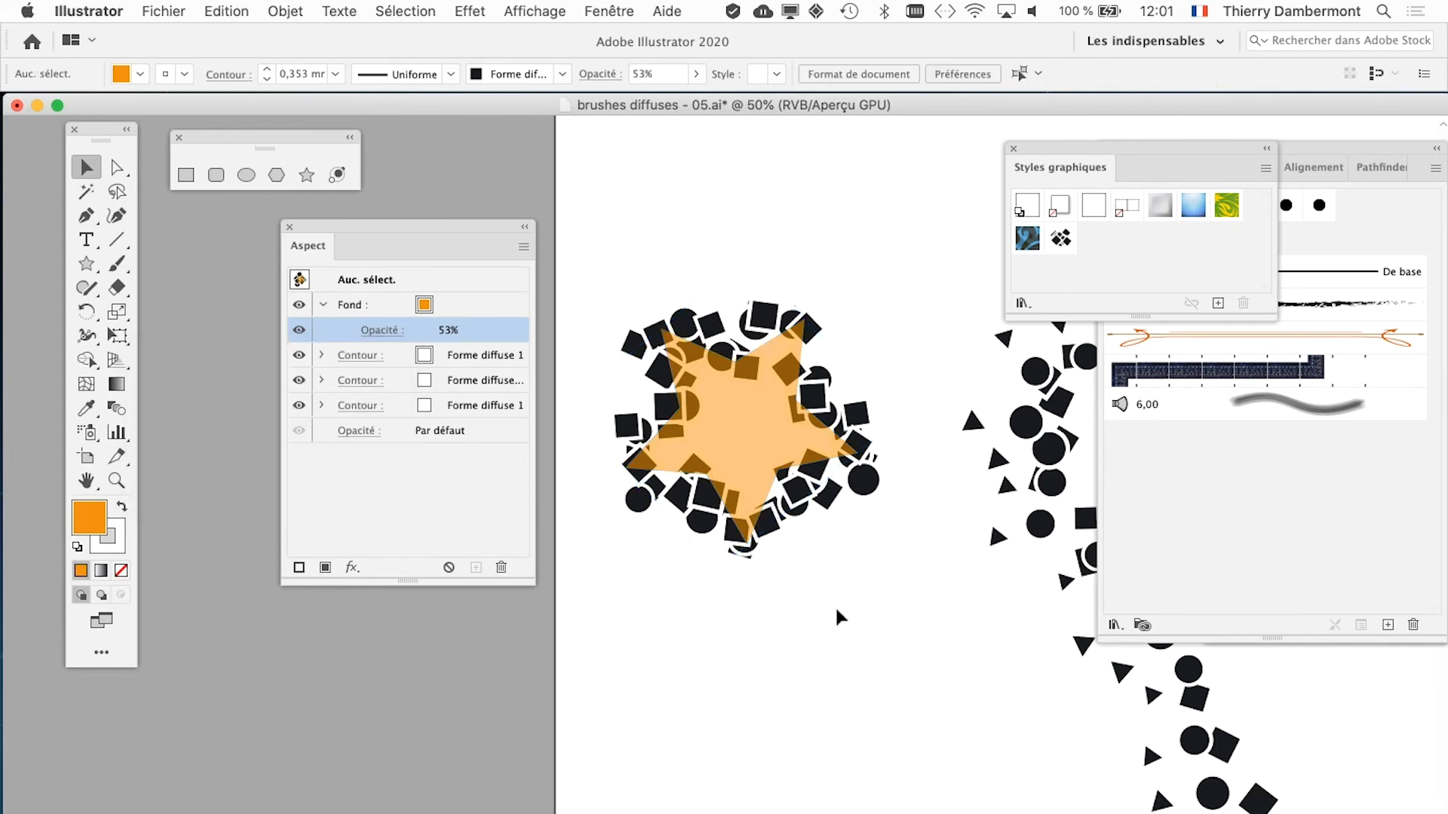
{"action": "scroll", "coordinate": [665, 419], "scroll_direction": "up", "scroll_amount": 2}
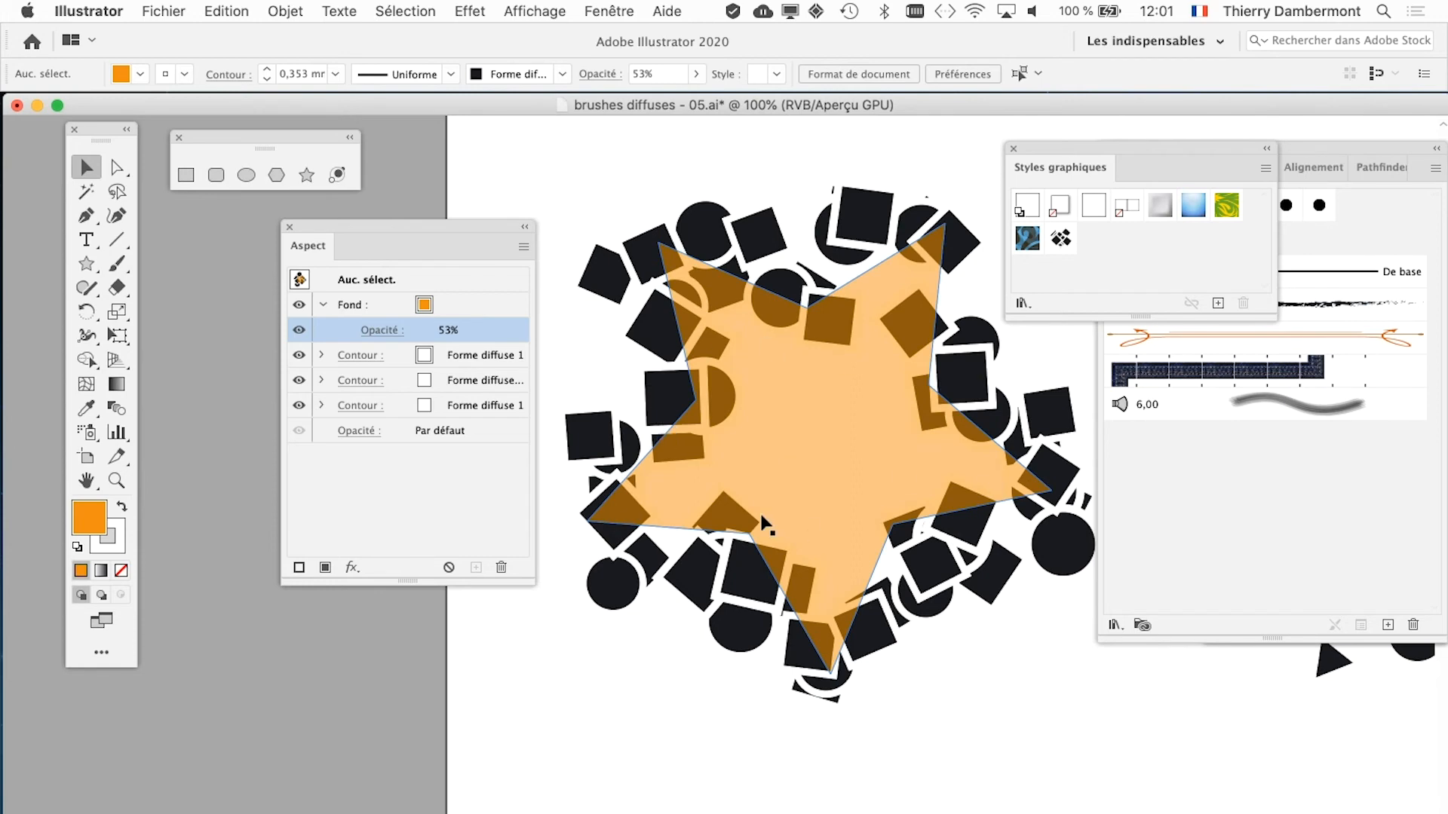
{"action": "scroll", "coordinate": [744, 526], "scroll_direction": "down", "scroll_amount": 2}
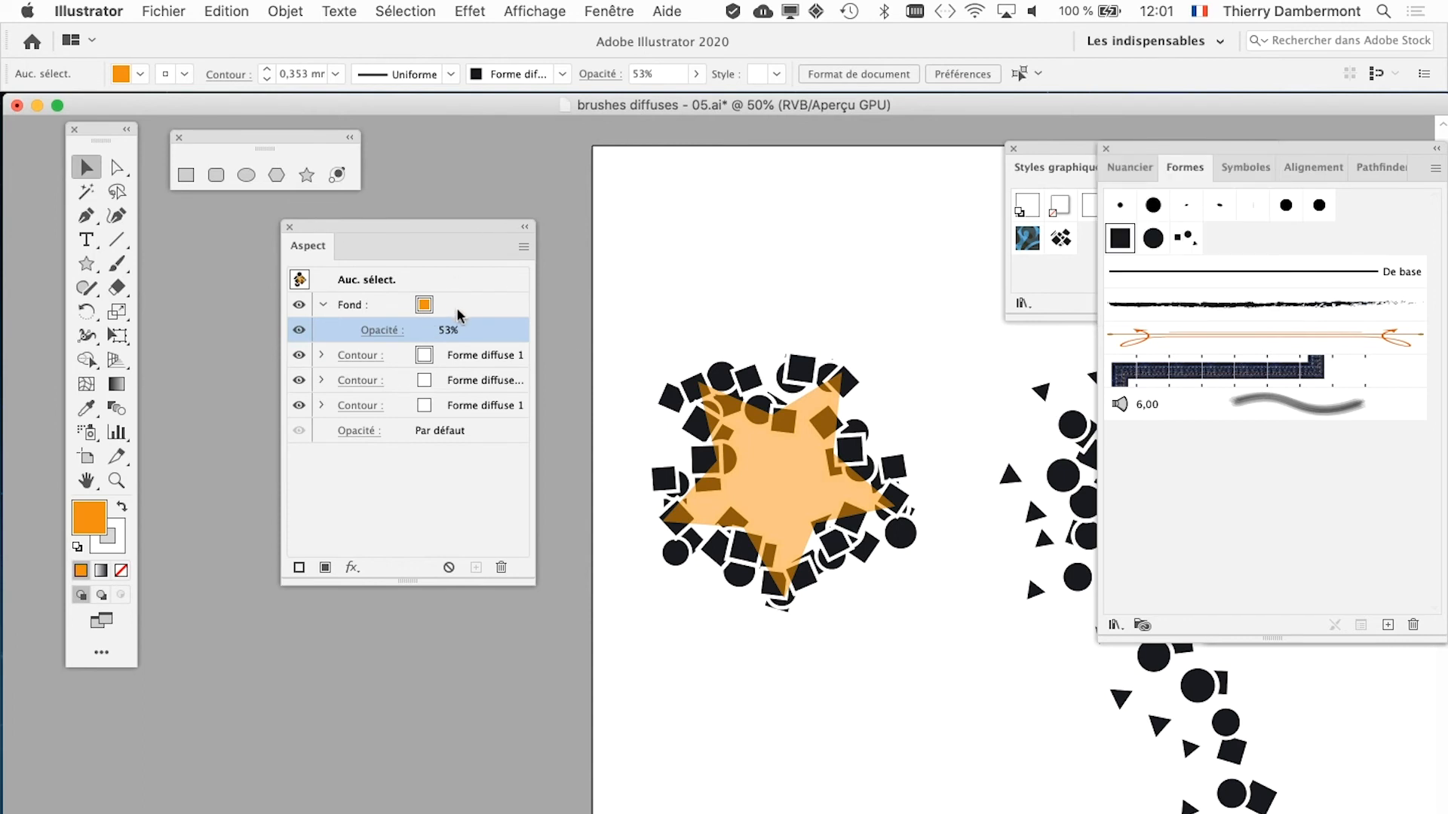
Step: Try to set the fill to none and move it beneath the three brush strokes with no object selected
{"action": "left_click", "coordinate": [457, 311]}
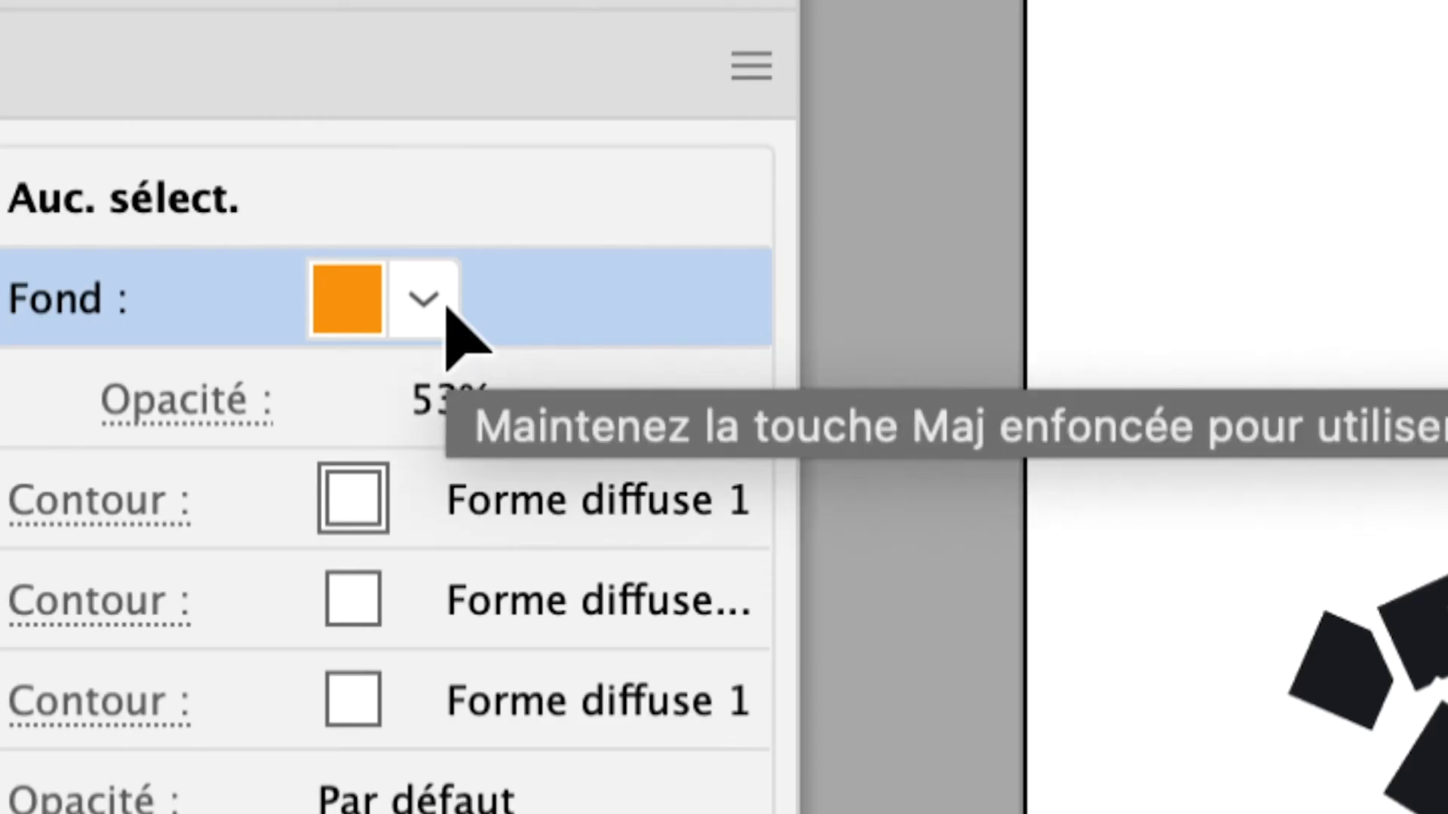
{"action": "left_click", "coordinate": [444, 305]}
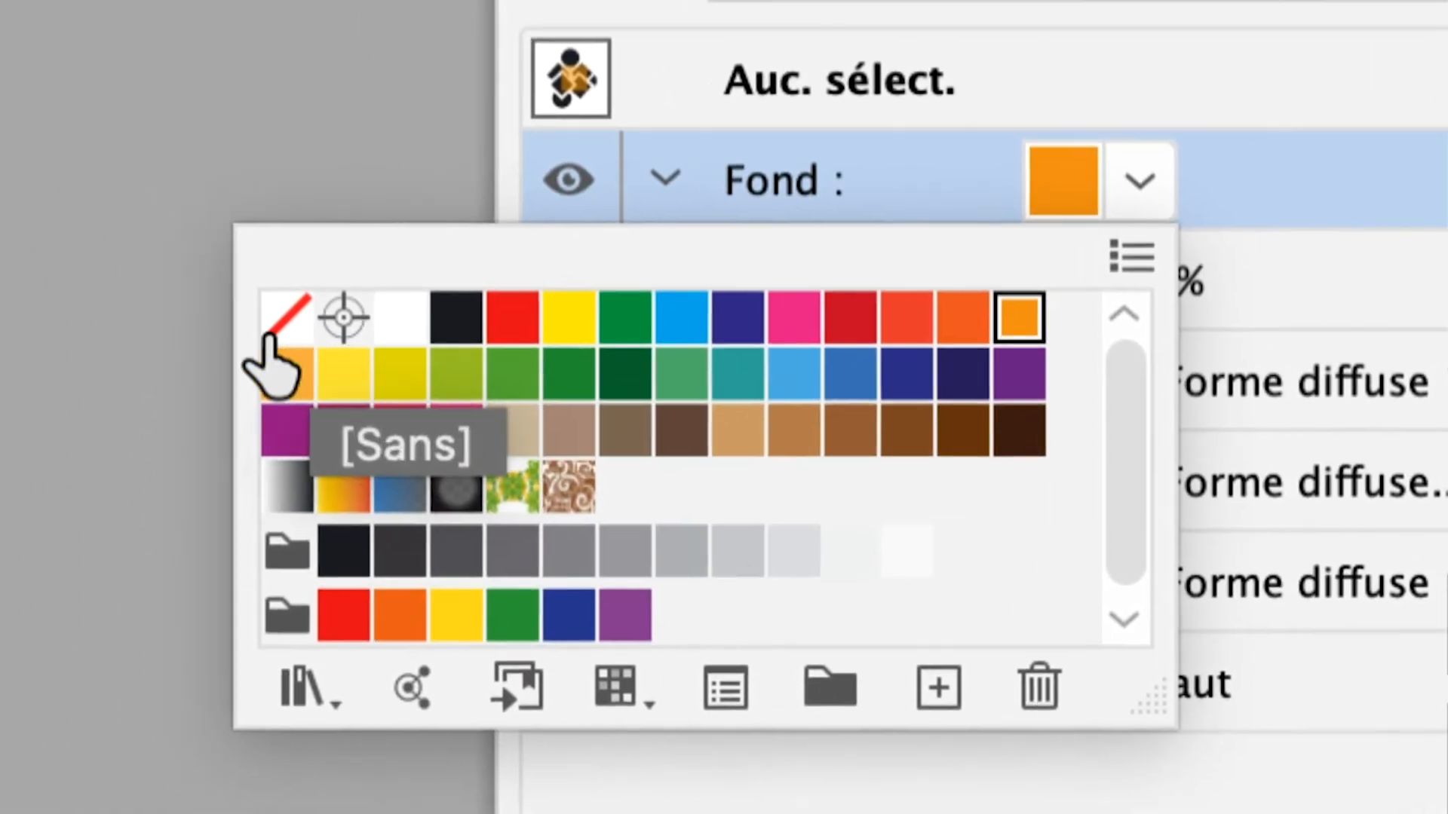
{"action": "left_click", "coordinate": [272, 332]}
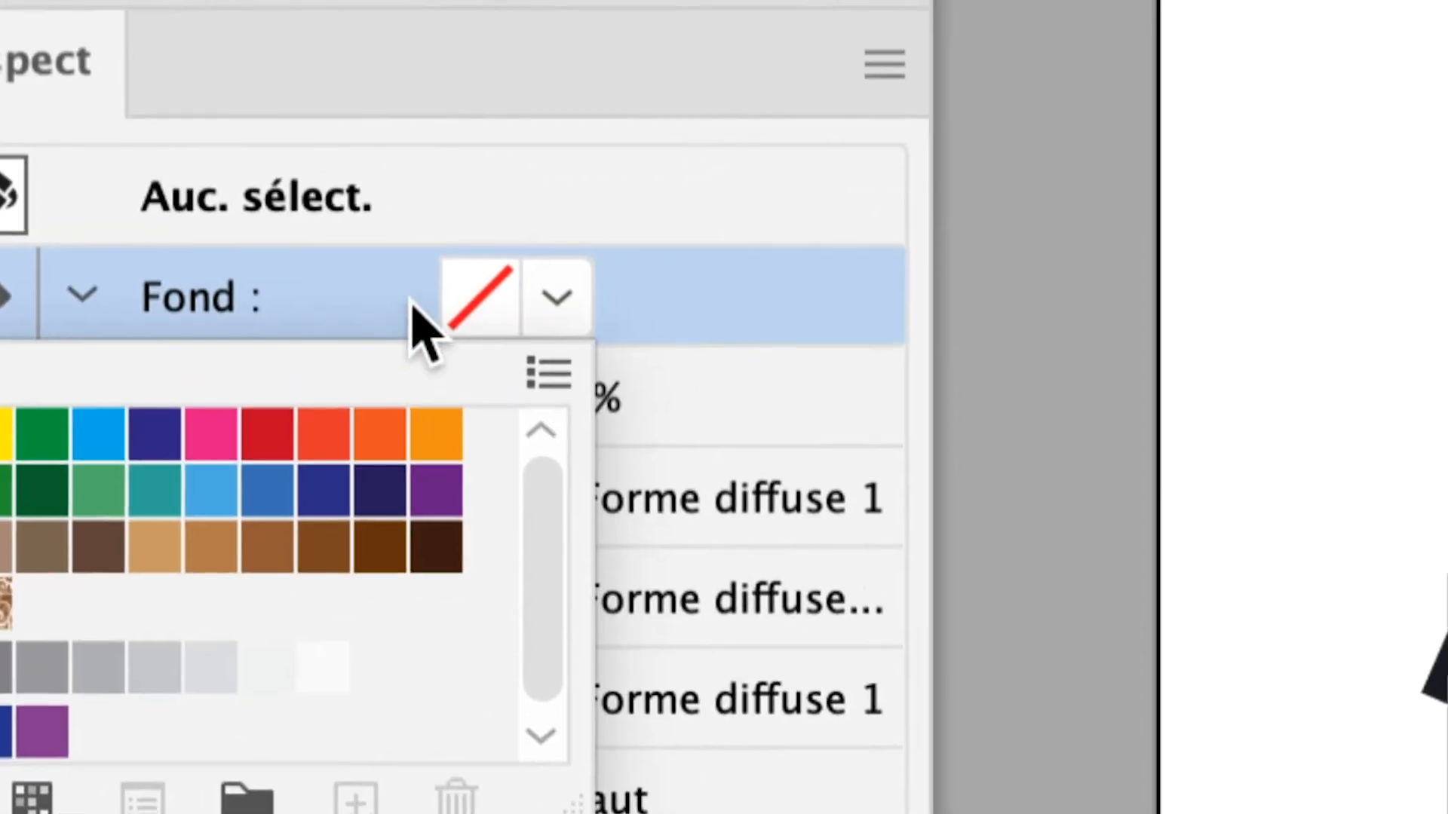
{"action": "left_click", "coordinate": [622, 308]}
{"action": "left_click_drag", "start_coordinate": [675, 296], "coordinate": [532, 726]}
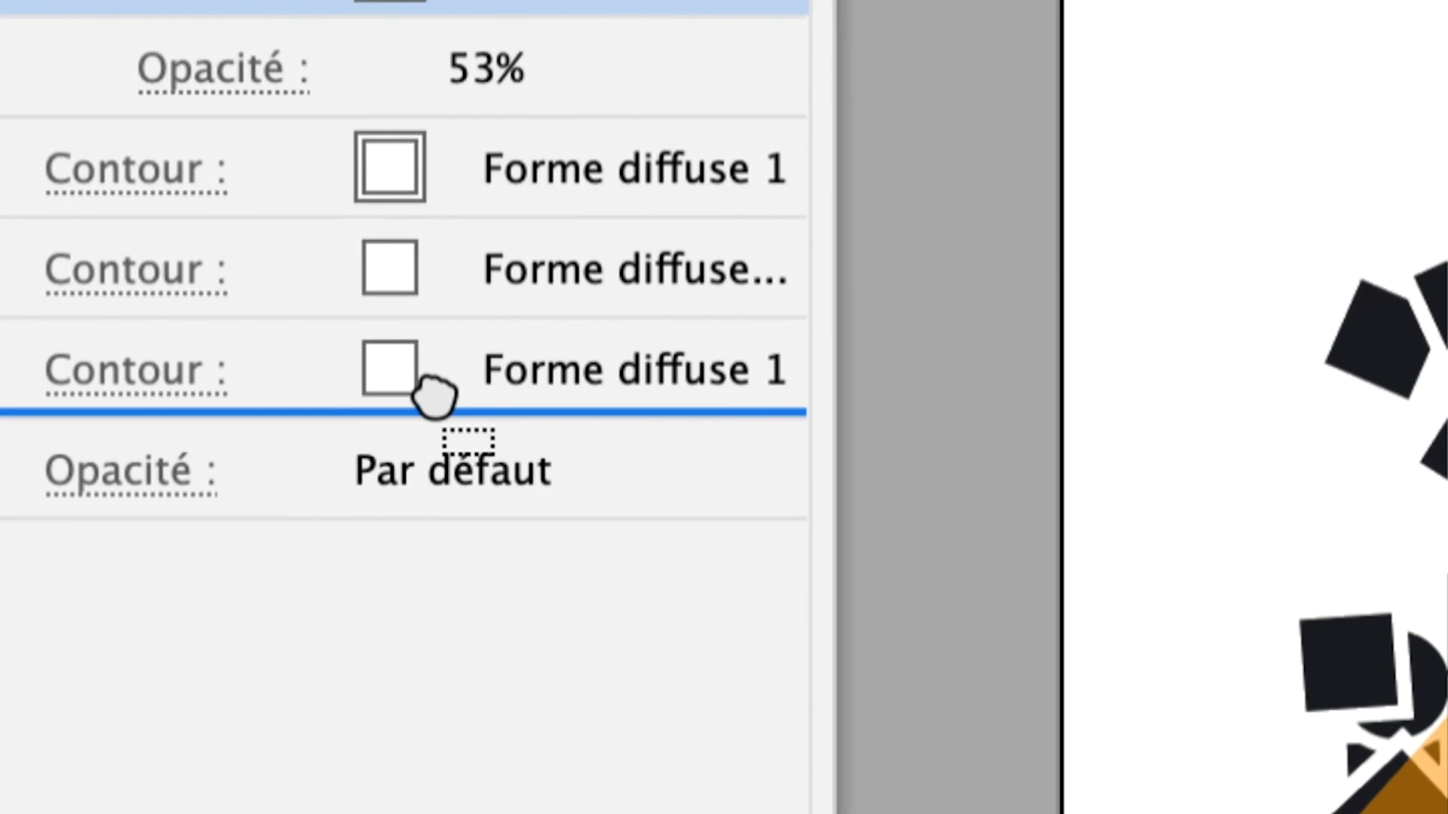
{"action": "left_click_drag", "start_coordinate": [434, 394], "coordinate": [429, 400]}
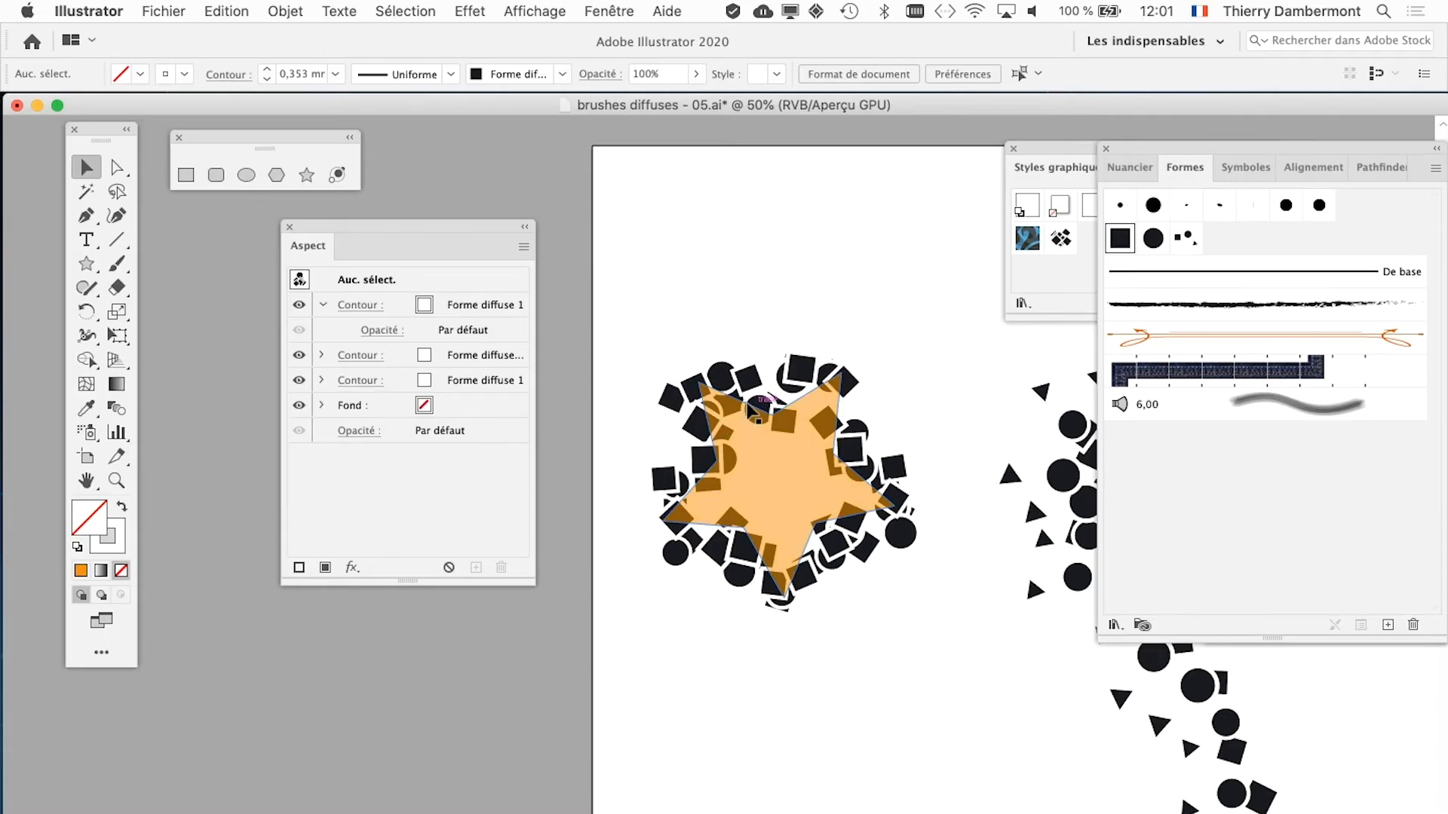
Step: Select the star and set its Fond appearance attribute to no colour
{"action": "left_click_drag", "start_coordinate": [504, 224], "coordinate": [581, 273]}
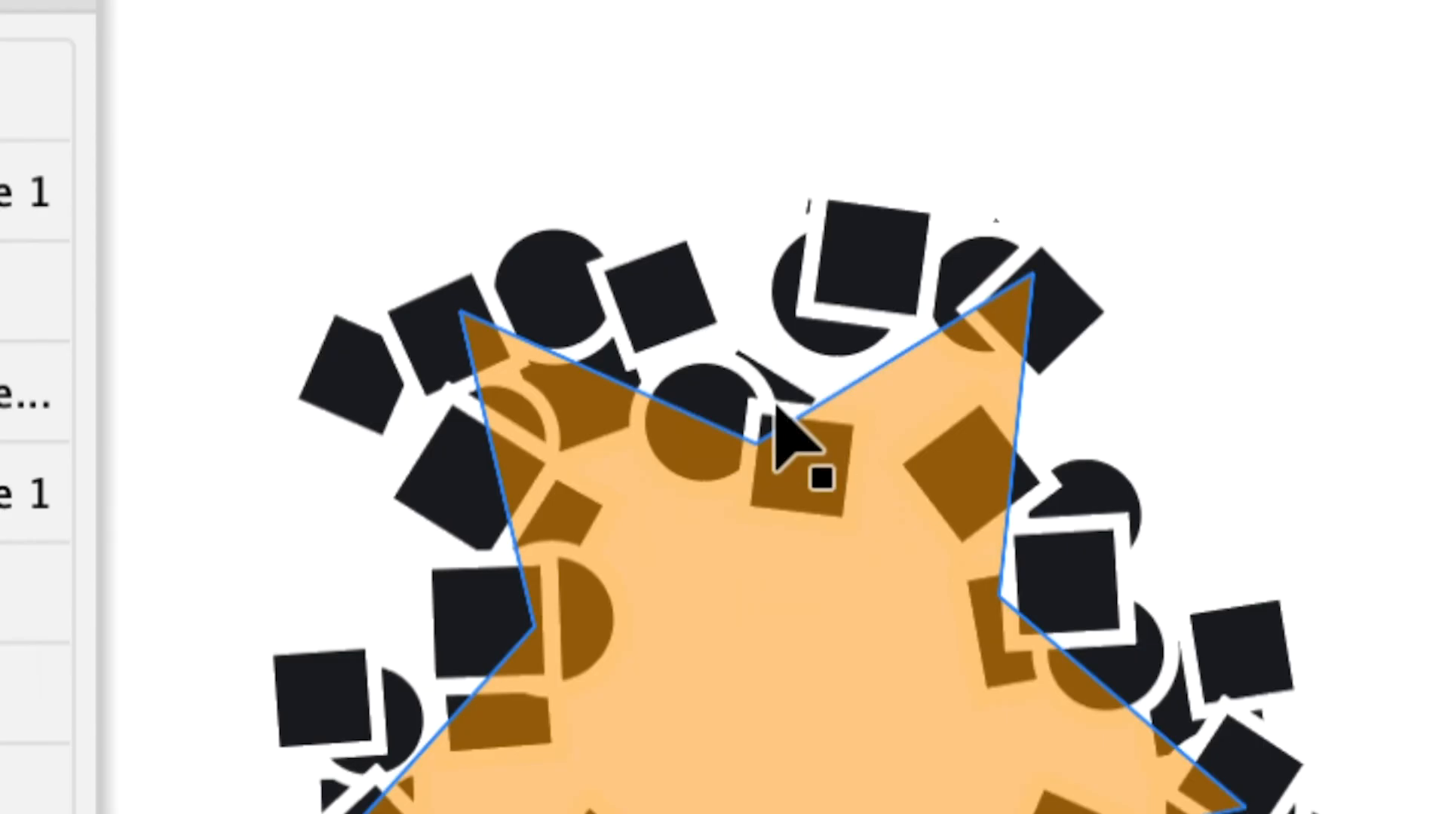
{"action": "left_click", "coordinate": [781, 436]}
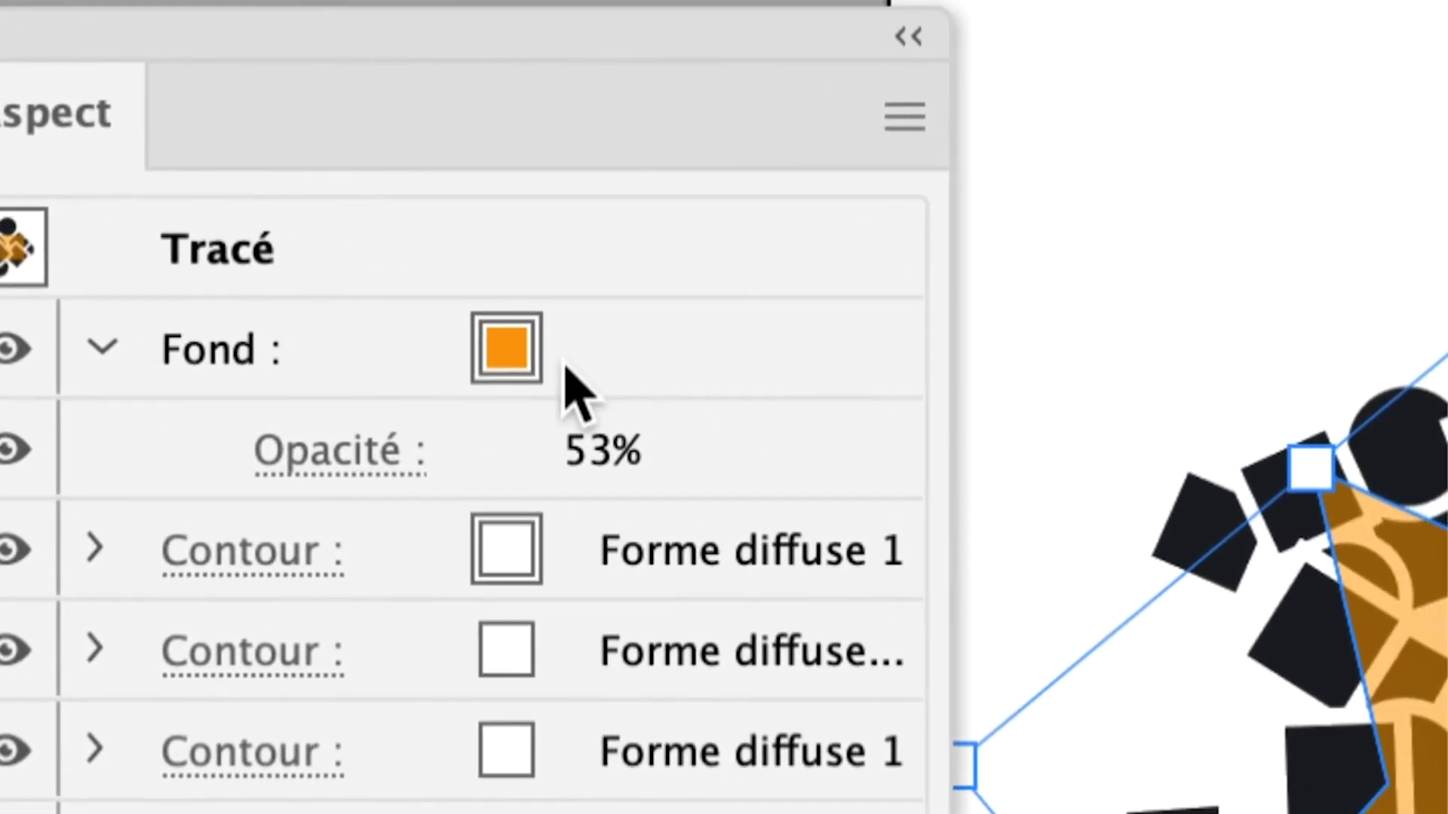
{"action": "left_click", "coordinate": [570, 374]}
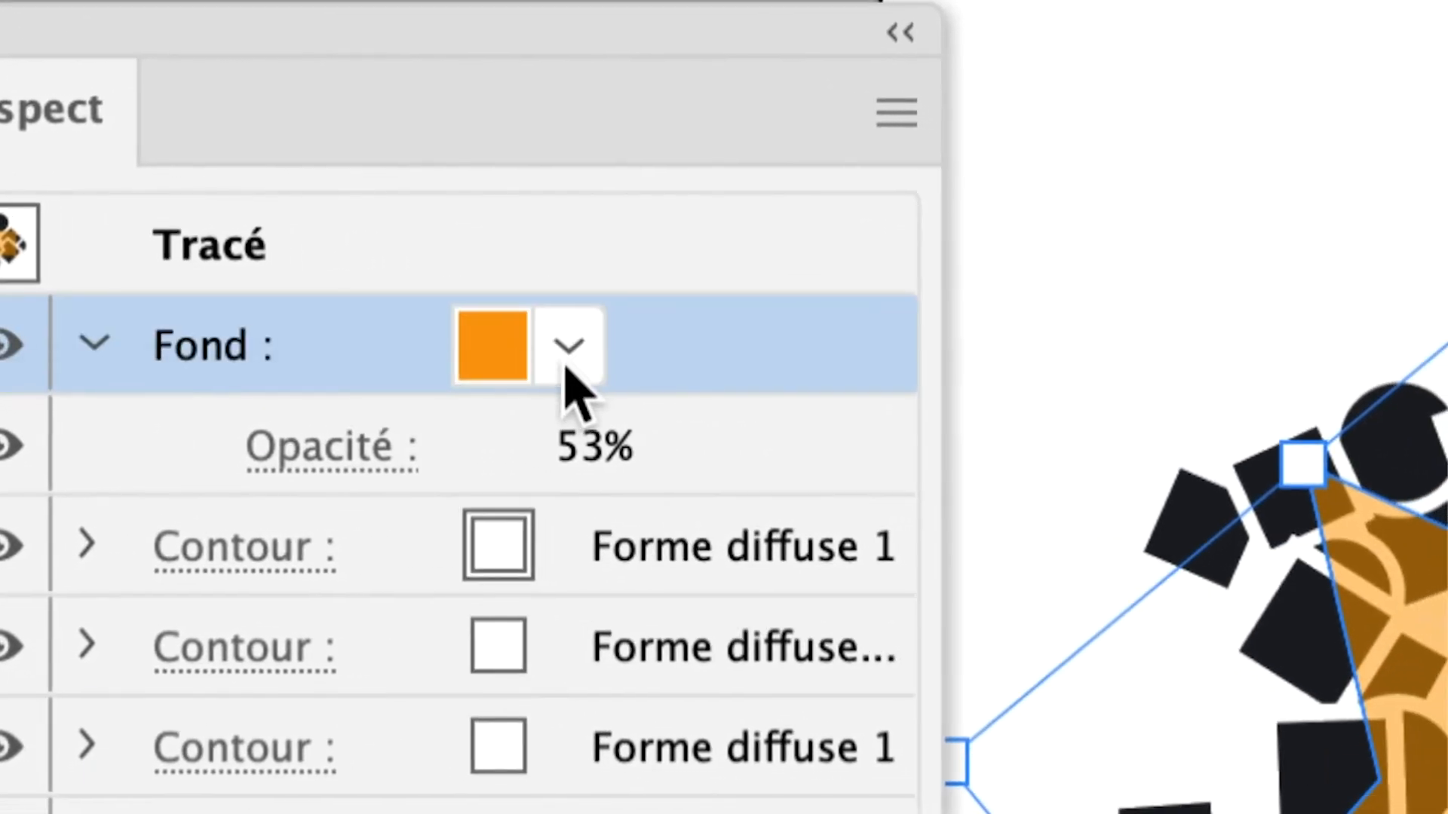
{"action": "left_click", "coordinate": [573, 347]}
{"action": "left_click", "coordinate": [60, 444]}
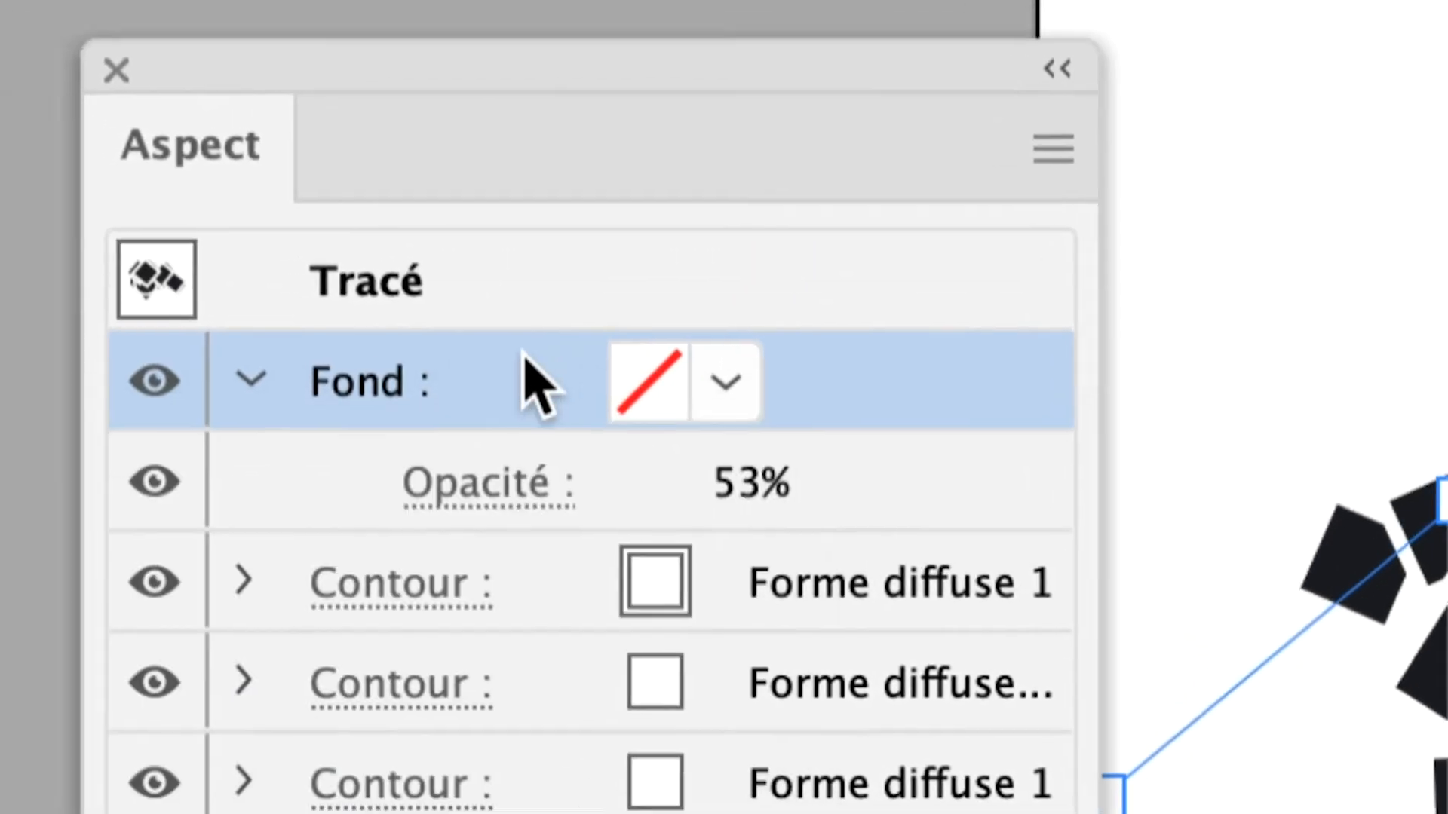
Step: Move the star's empty Fond attribute below its three Contour brush strokes, place the Aspect panel clear of the artwork and deselect the star
{"action": "left_click_drag", "start_coordinate": [1040, 249], "coordinate": [1012, 529]}
{"action": "left_click_drag", "start_coordinate": [518, 460], "coordinate": [523, 475]}
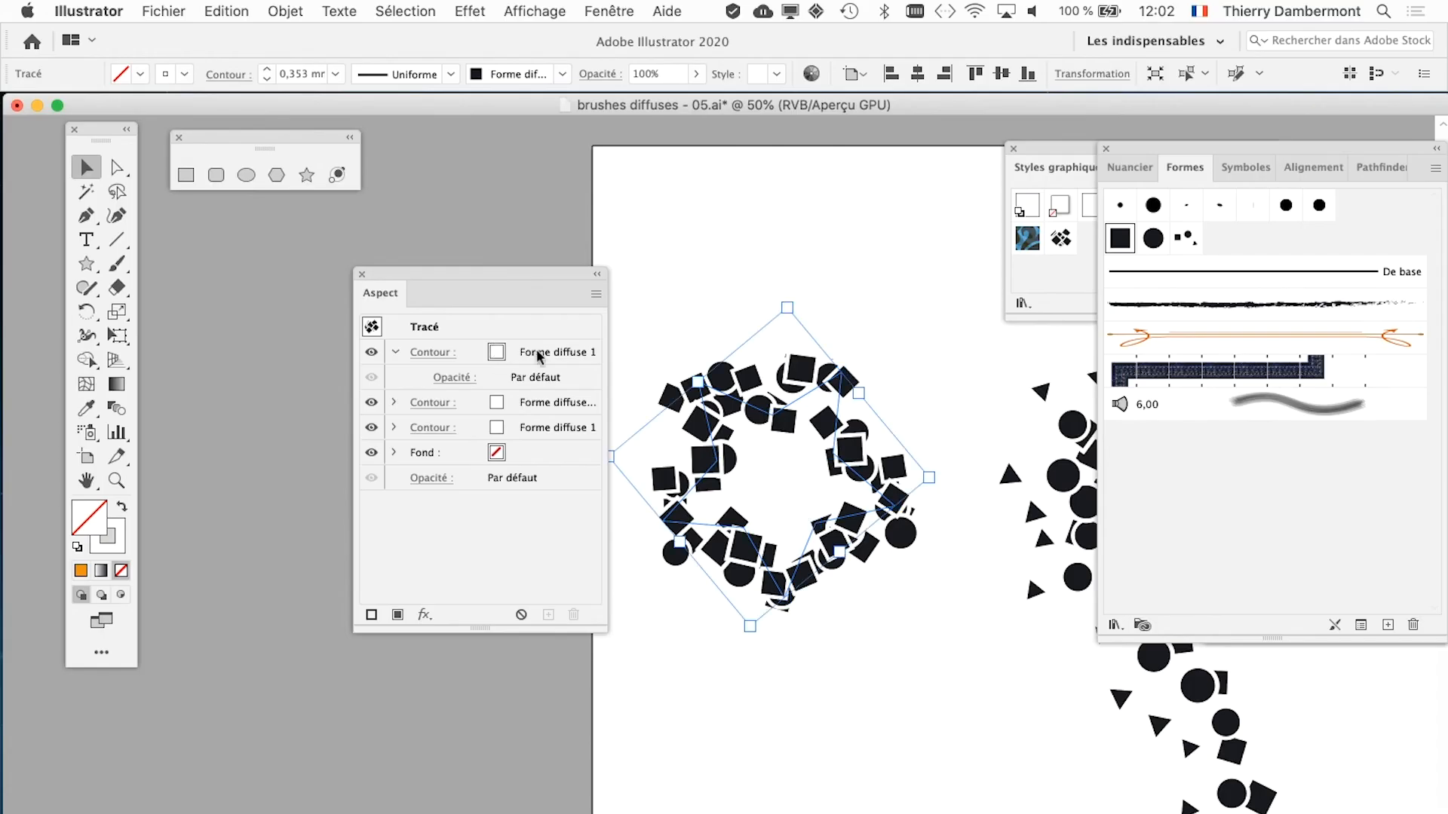
{"action": "left_click_drag", "start_coordinate": [513, 267], "coordinate": [381, 259]}
{"action": "left_click", "coordinate": [799, 746]}
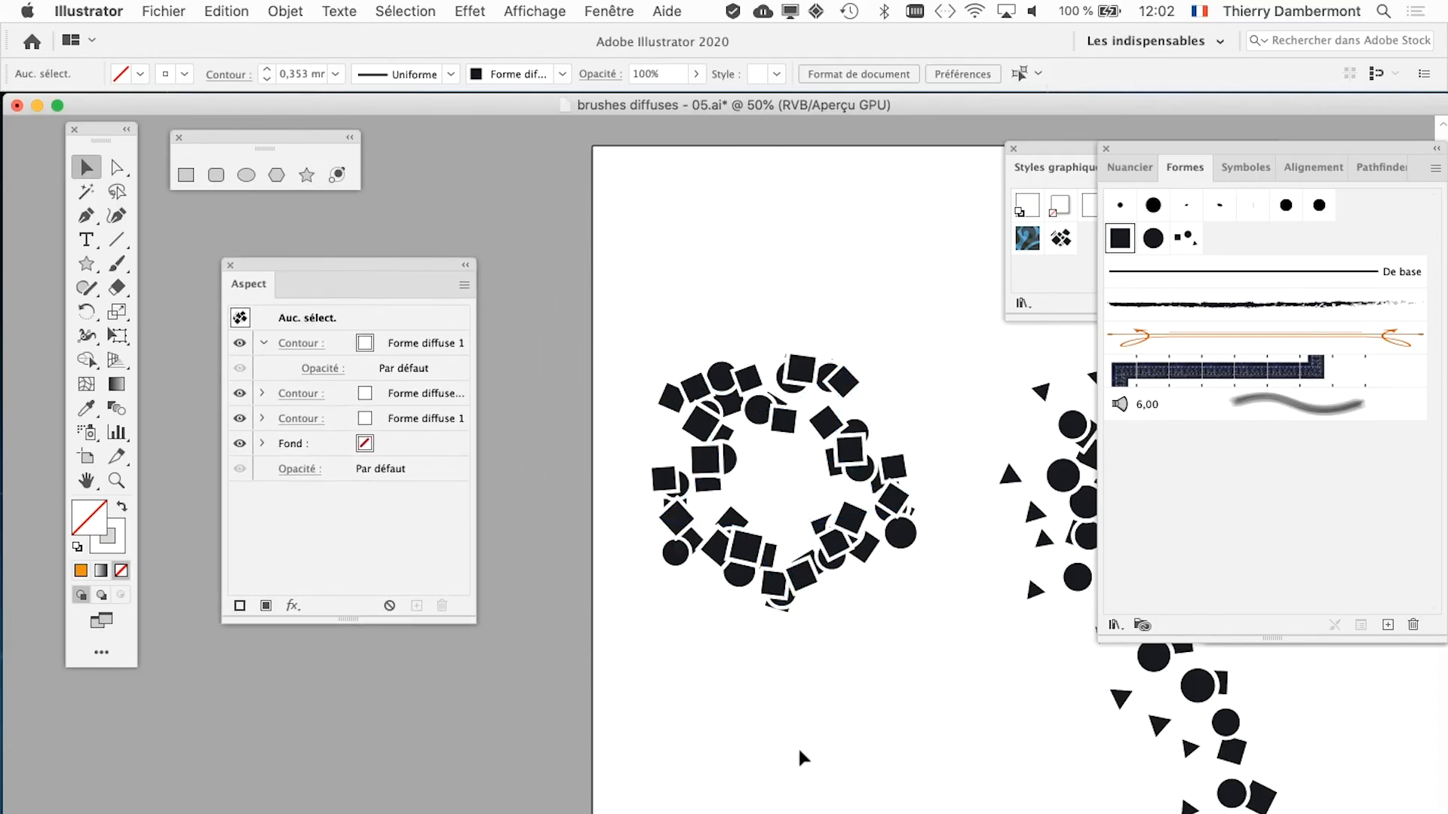